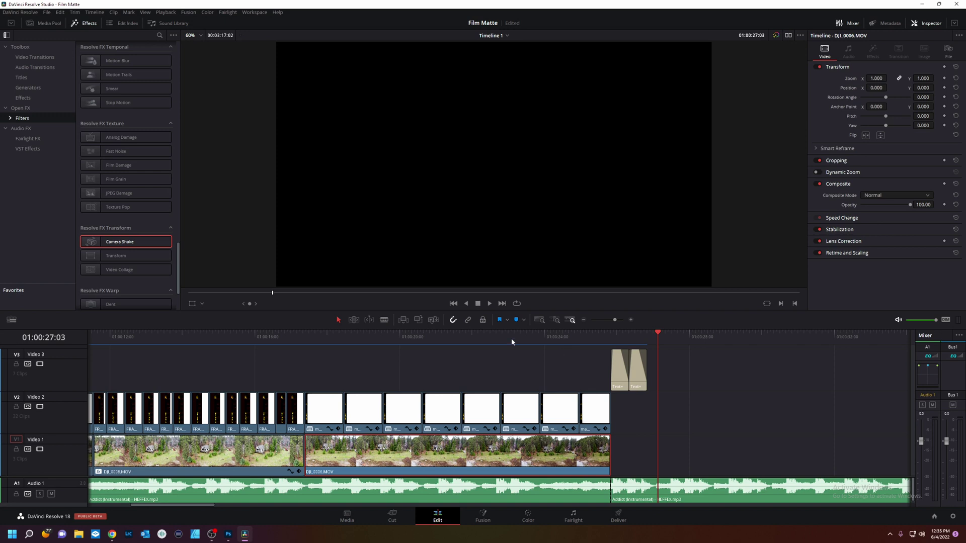
# Move the playhead to about 01:00:15:14 and scrub the drone house clip under the film matte.
pyautogui.click(254, 337)
pyautogui.moveTo(255, 336); pyautogui.dragTo(240, 336)
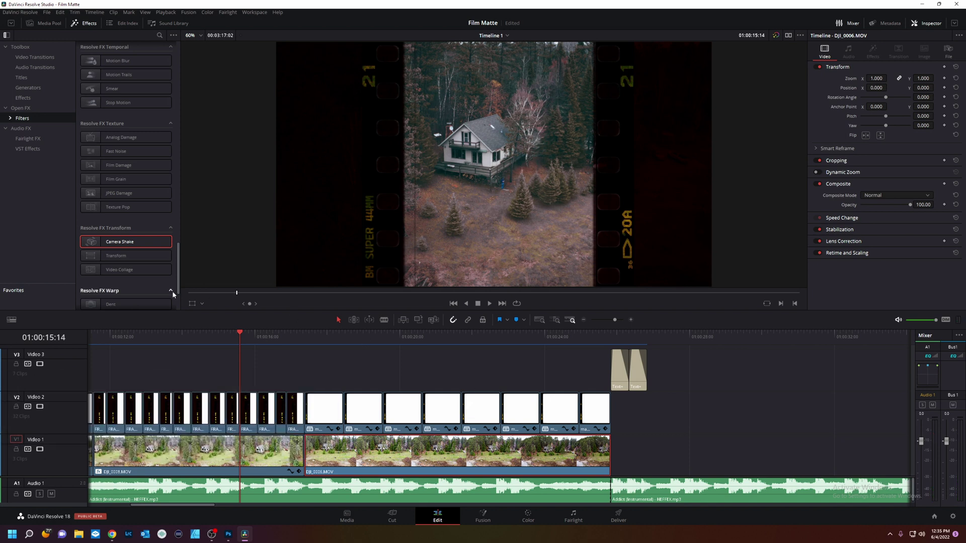
# In Photoshop, create a new blank 1920 × 1080 px, 72 ppi white document.
pyautogui.click(230, 534)
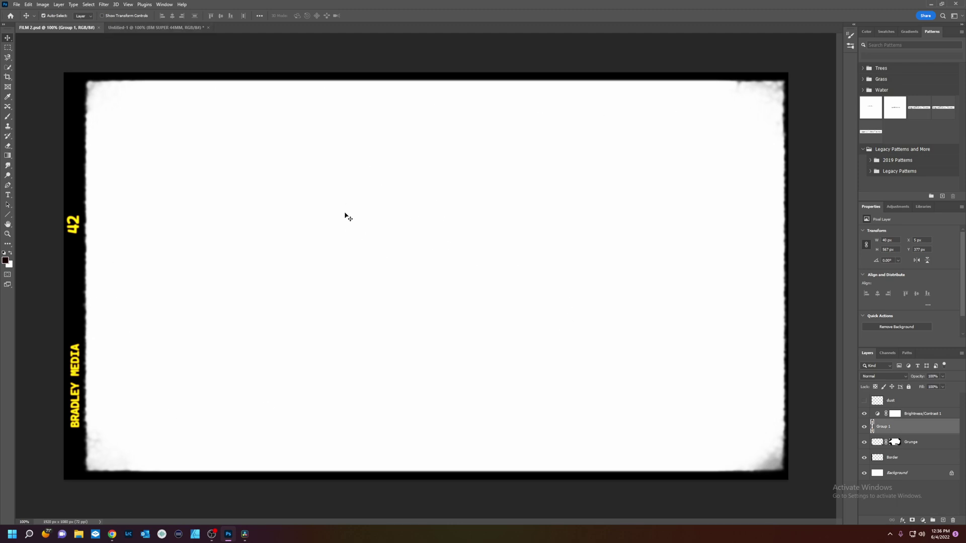
pyautogui.click(16, 5)
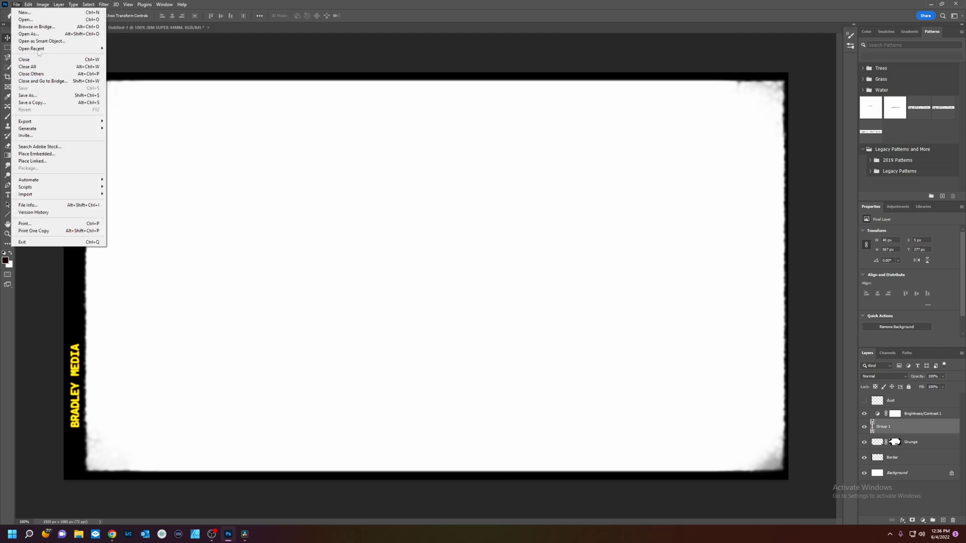
pyautogui.click(23, 13)
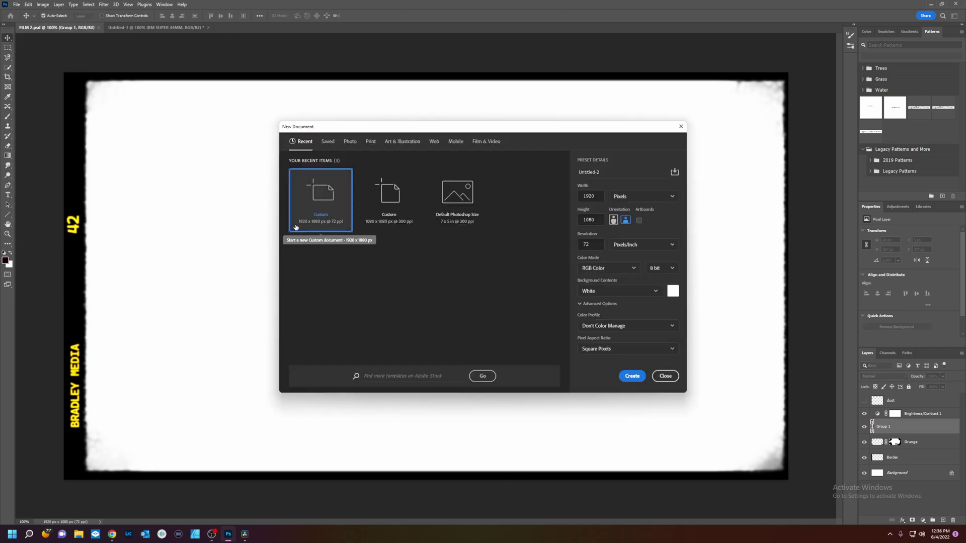
pyautogui.click(635, 376)
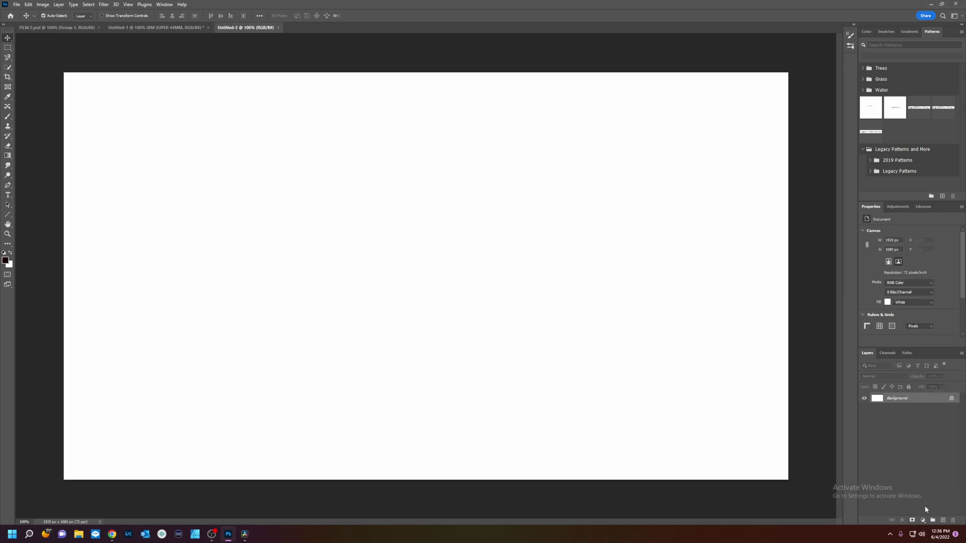
# Add a new layer and select the outer border by inverting a rectangle inset from the canvas edges.
pyautogui.click(942, 520)
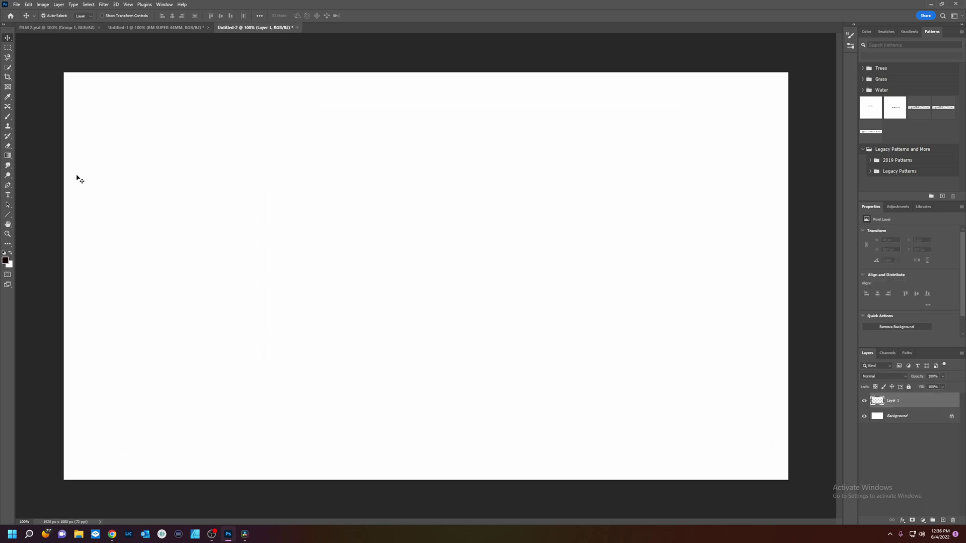
pyautogui.click(7, 48)
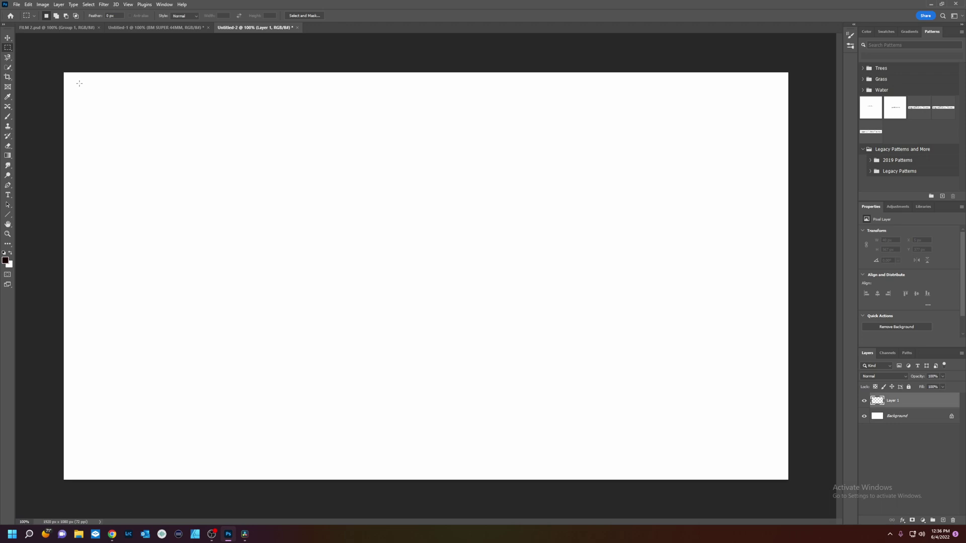
pyautogui.moveTo(78, 80); pyautogui.dragTo(773, 470)
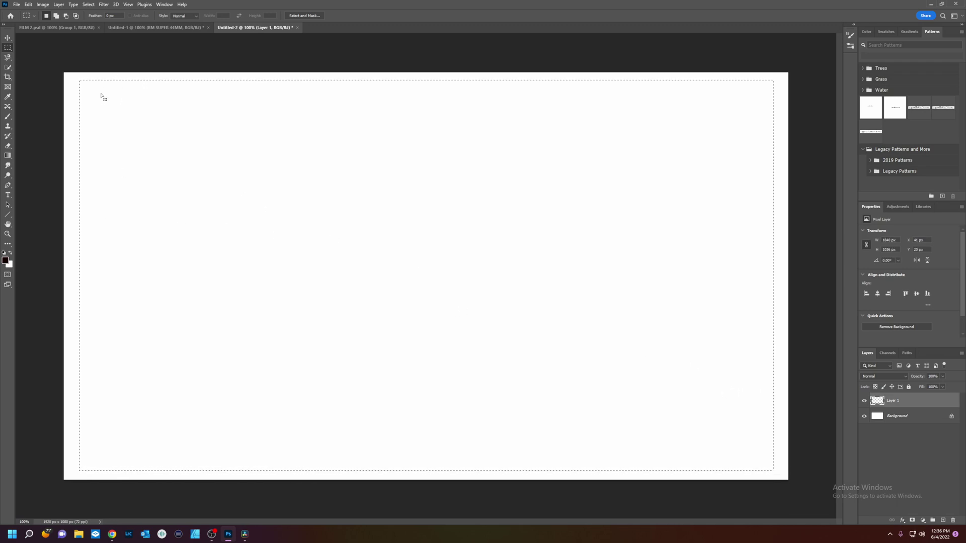
pyautogui.click(88, 4)
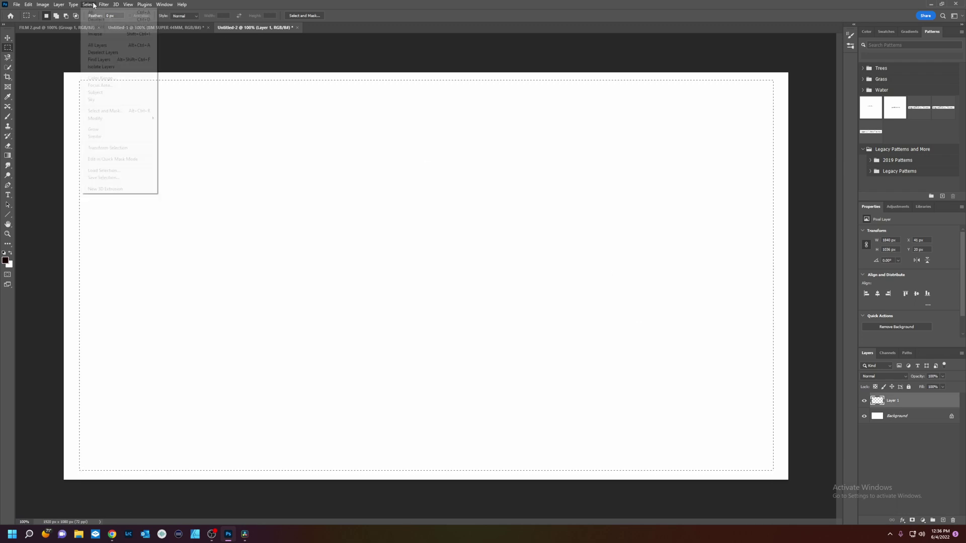
pyautogui.click(92, 34)
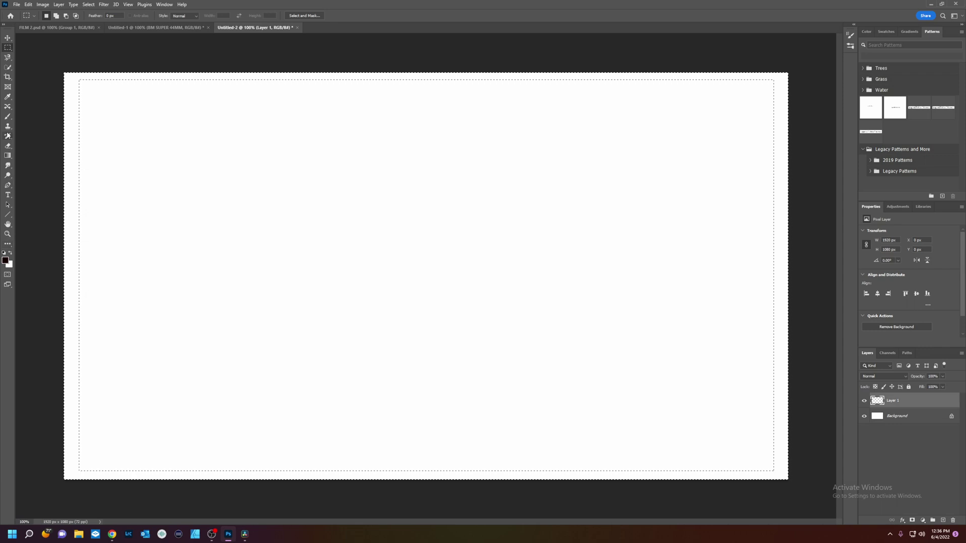
# Fill the border selection with the dark foreground colour and deselect.
pyautogui.press('b')
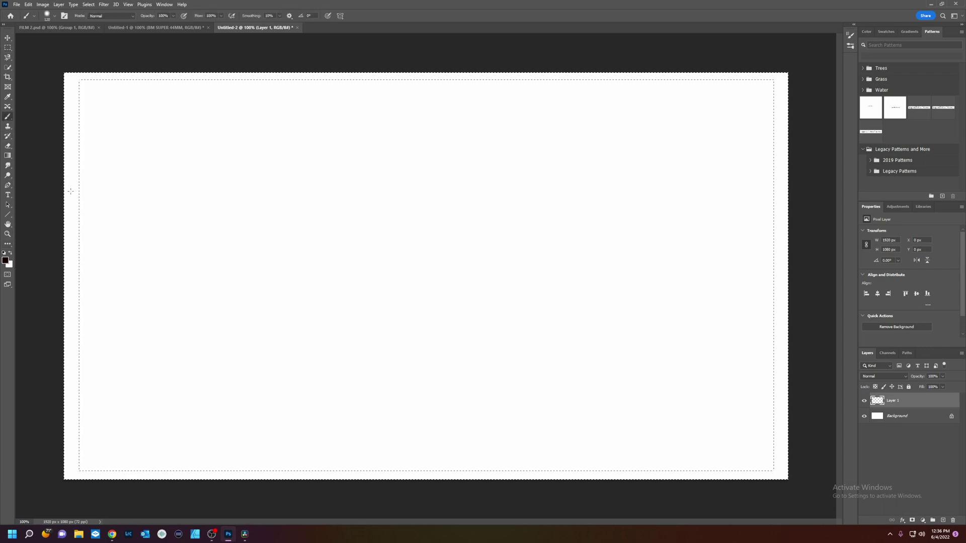
pyautogui.moveTo(76, 189); pyautogui.dragTo(71, 186)
pyautogui.hotkey('alt', 'BackSpace')
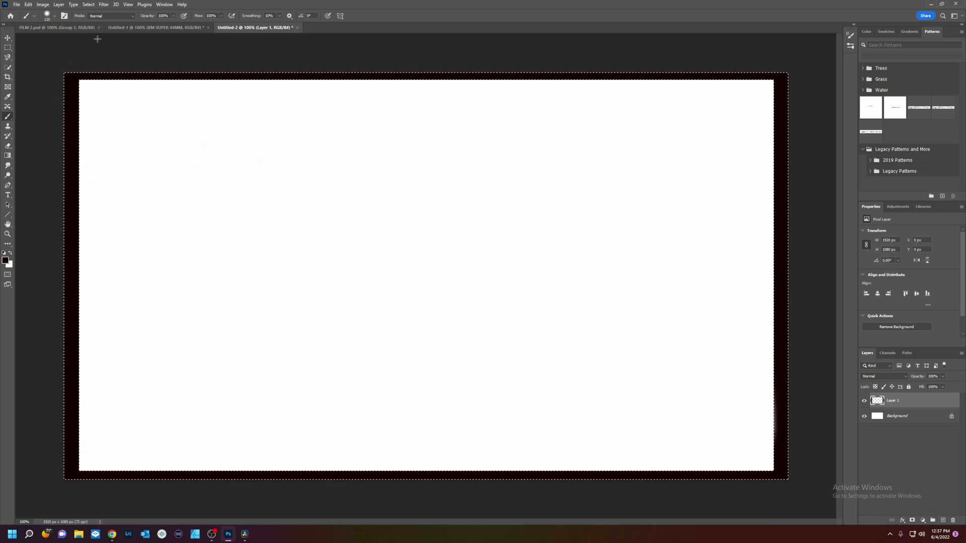
pyautogui.click(88, 4)
pyautogui.click(94, 19)
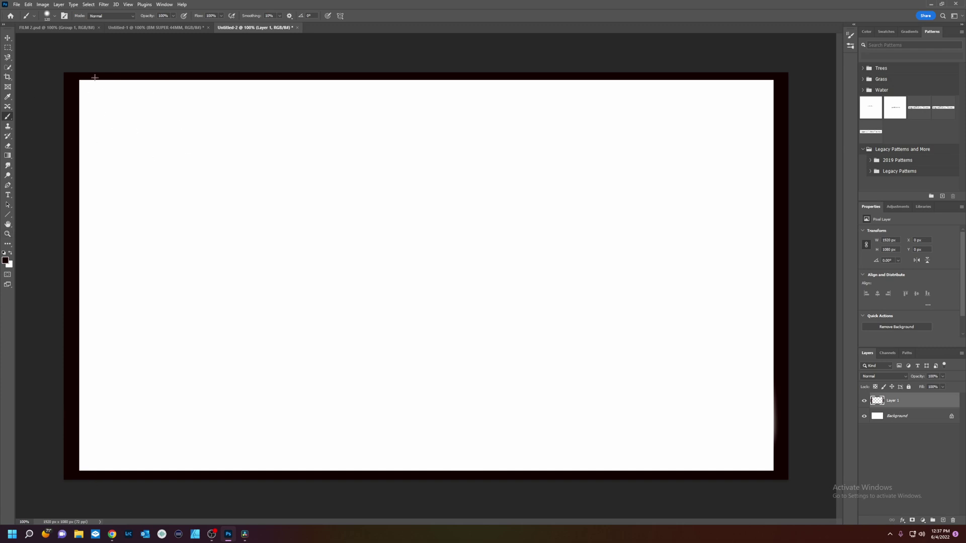
# Apply the Wind filter to the dark border twice for streaky inner edges.
pyautogui.click(104, 5)
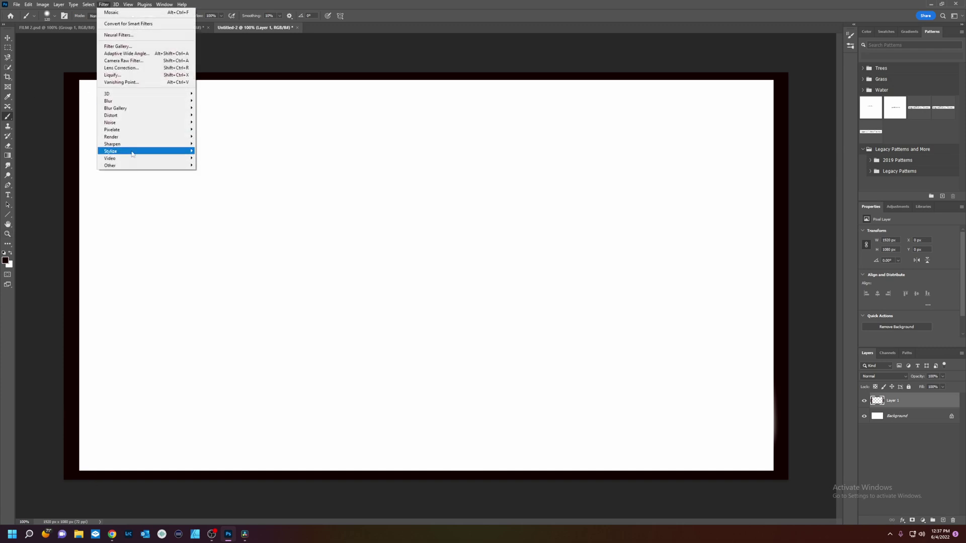
pyautogui.moveTo(167, 152)
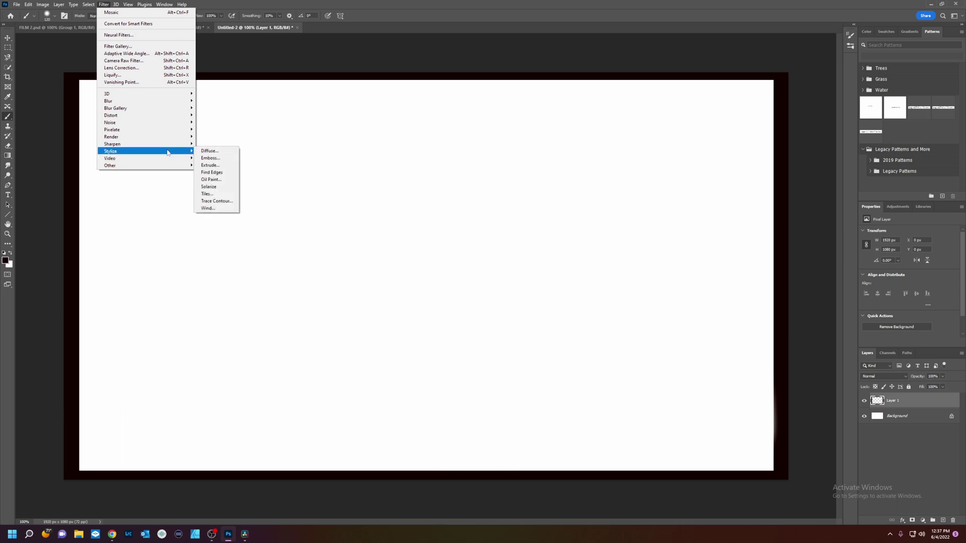
pyautogui.click(209, 208)
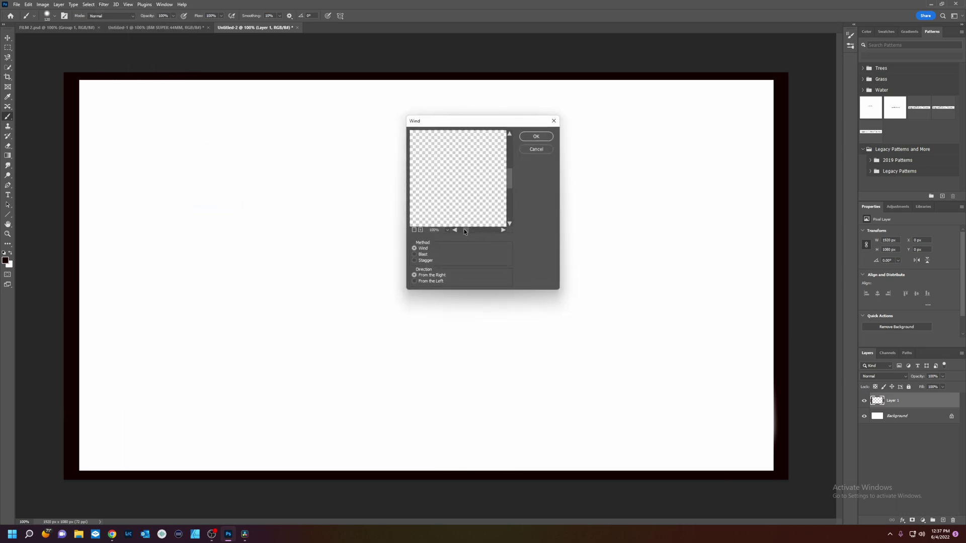
pyautogui.moveTo(463, 232); pyautogui.dragTo(457, 229)
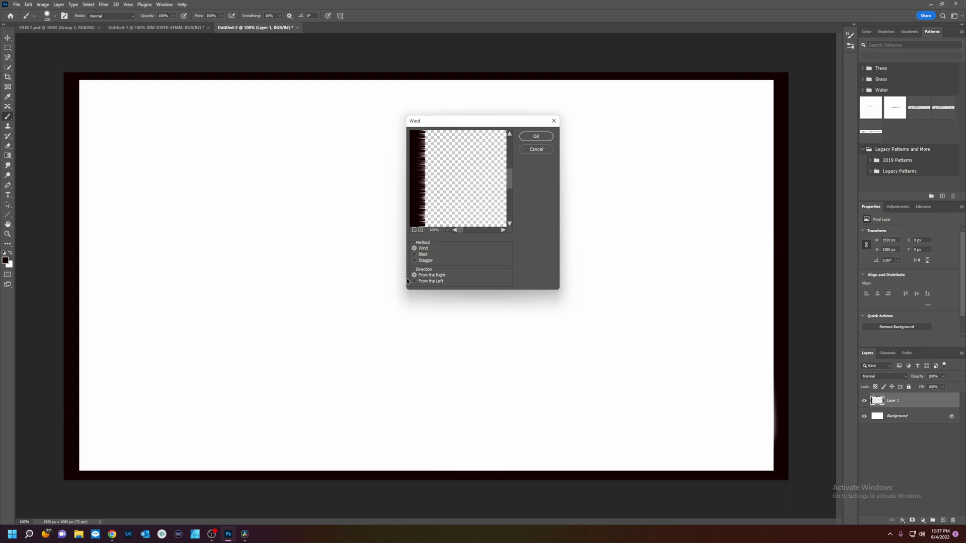
pyautogui.click(536, 137)
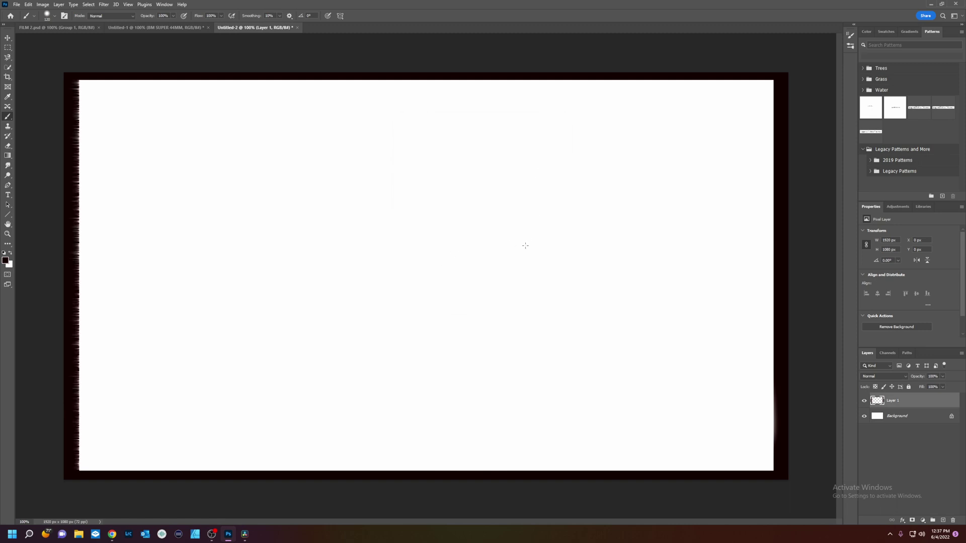
pyautogui.click(104, 4)
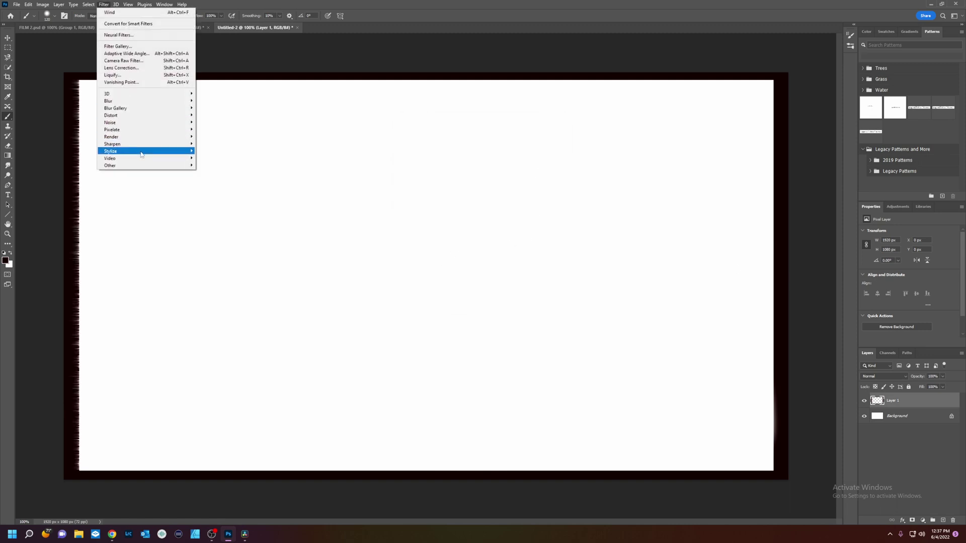
pyautogui.press('Escape')
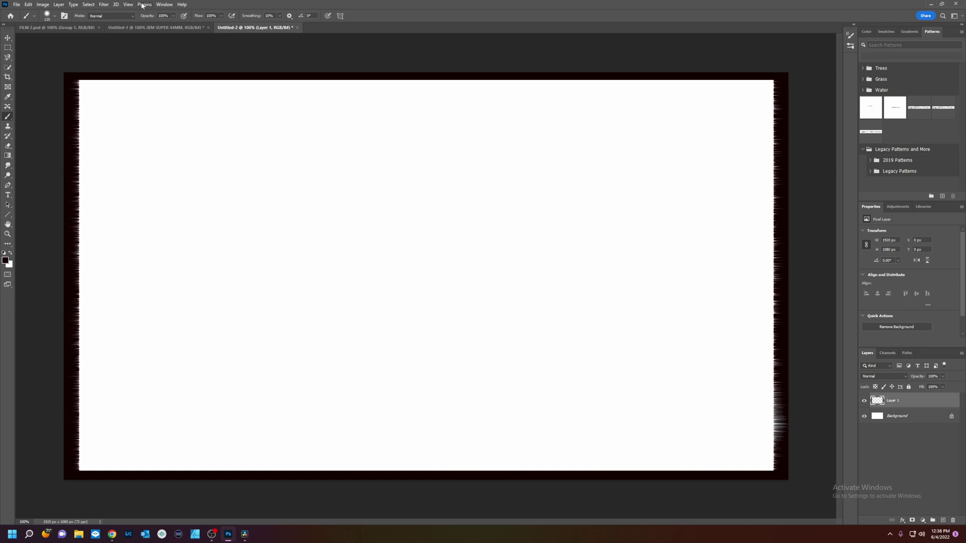
# Soften the border with a slight Gaussian Blur of about 3.5 px.
pyautogui.click(105, 5)
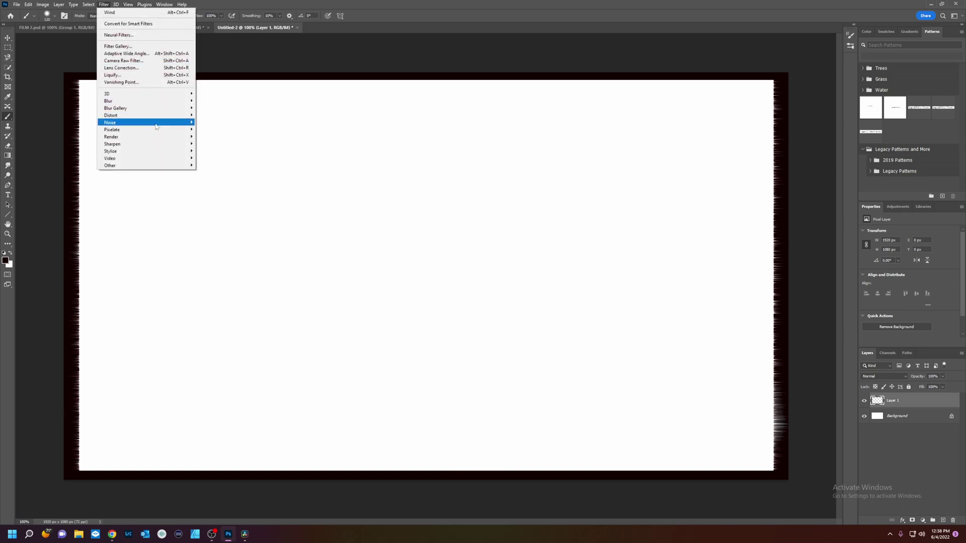
pyautogui.moveTo(160, 103)
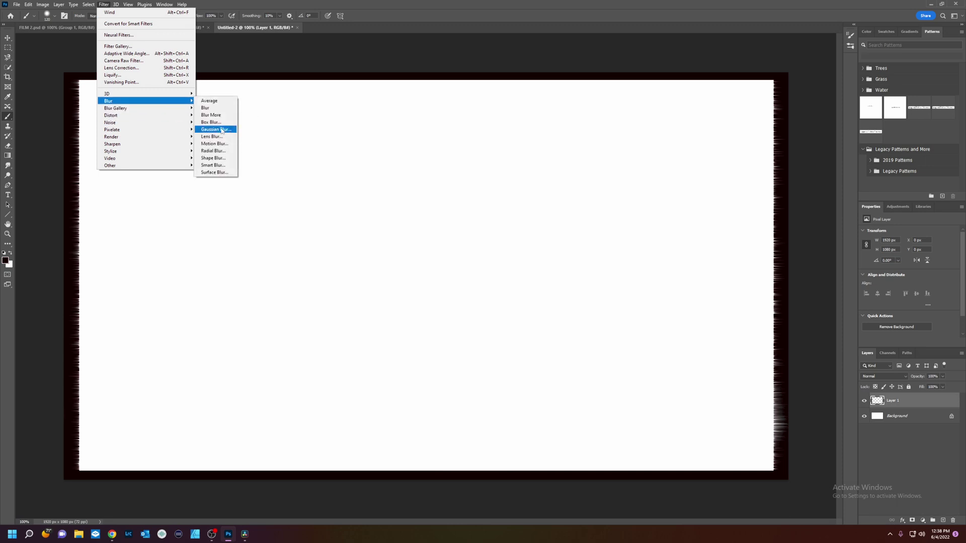
pyautogui.click(215, 129)
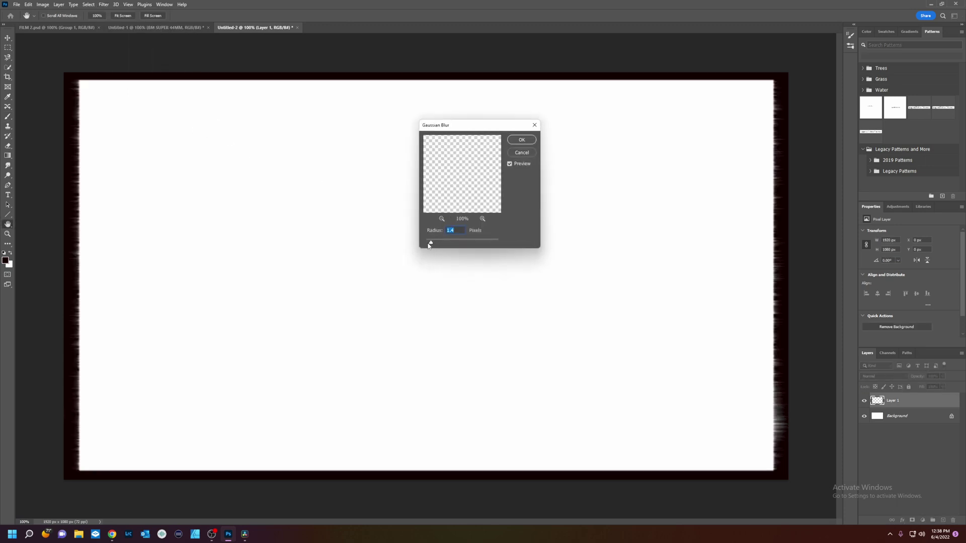
pyautogui.moveTo(428, 245); pyautogui.dragTo(440, 248)
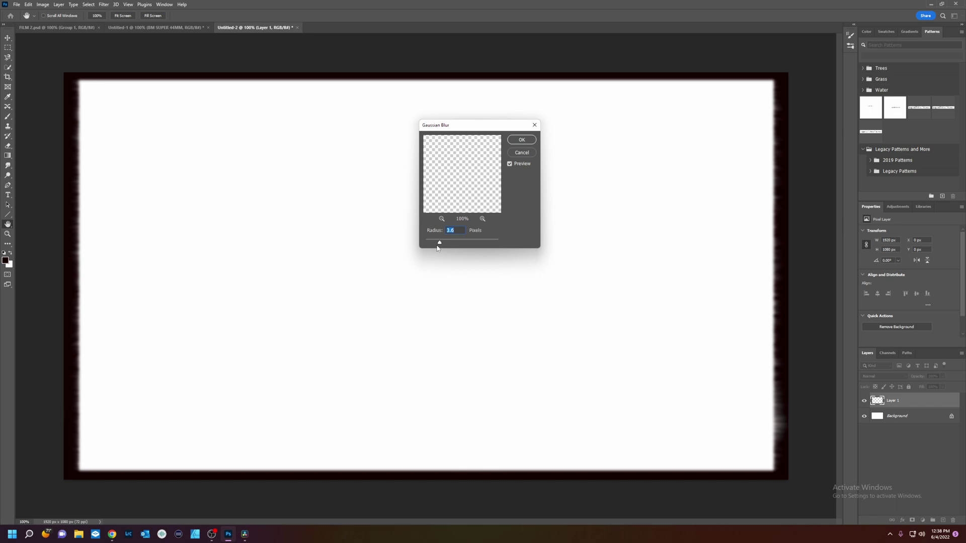
pyautogui.press('Return')
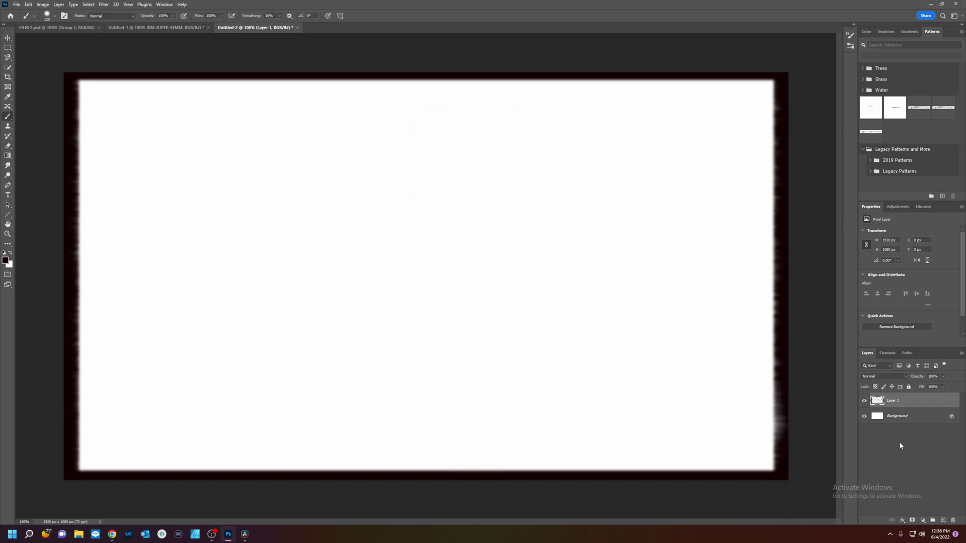
# Add a new layer, rename the border layer BACK and the new top layer GRUNGE.
pyautogui.click(941, 520)
pyautogui.click(899, 422)
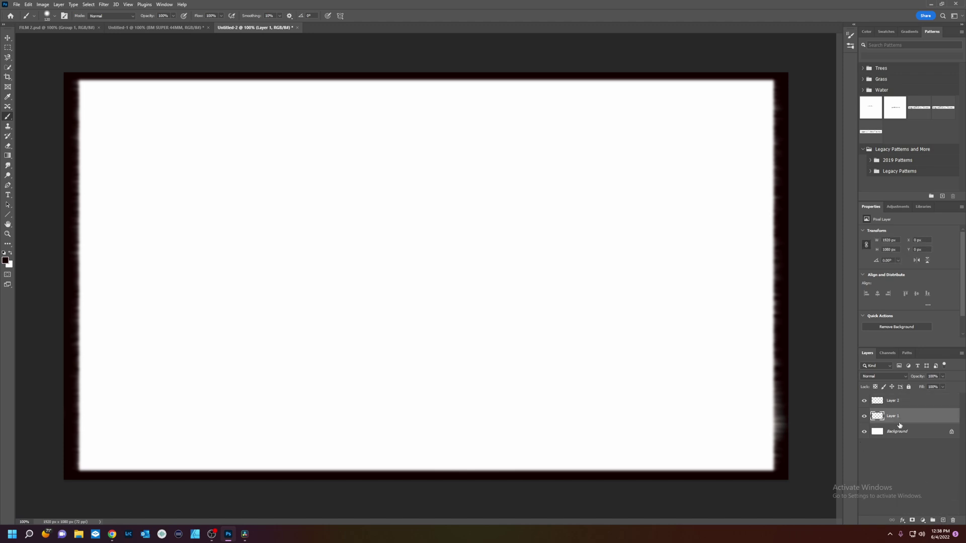
pyautogui.doubleClick(893, 417)
pyautogui.write('BACK')
pyautogui.click(895, 403)
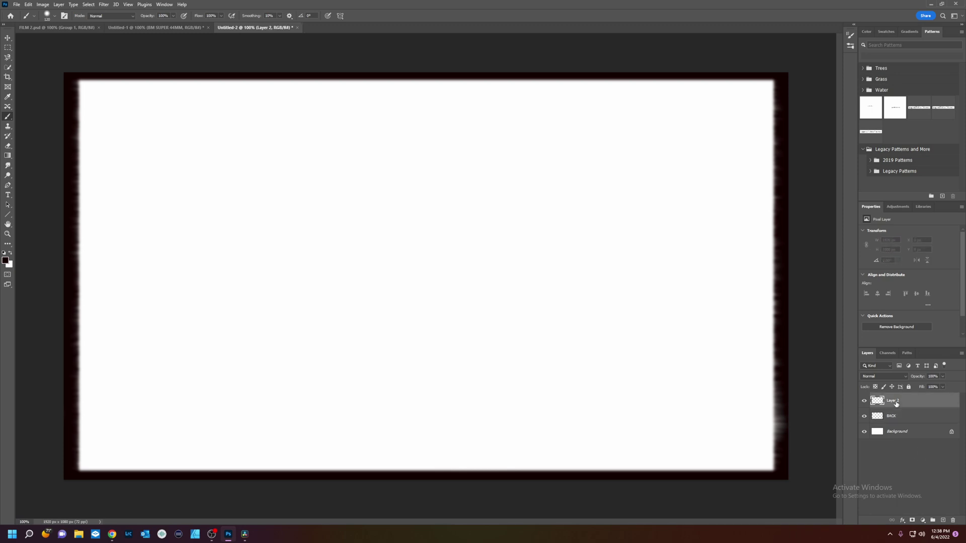
pyautogui.doubleClick(895, 402)
pyautogui.write('GRUNGE')
pyautogui.press('Return')
# Choose a 155 px spatter brush and stamp dark spatter into the frame corners on GRUNGE.
pyautogui.click(55, 16)
pyautogui.click(53, 87)
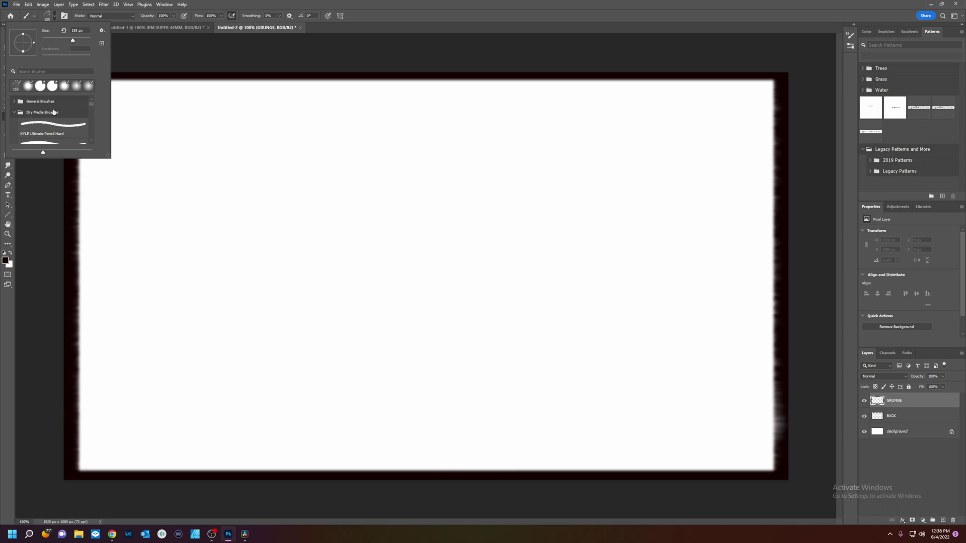
pyautogui.scroll(-5, 50, 108)
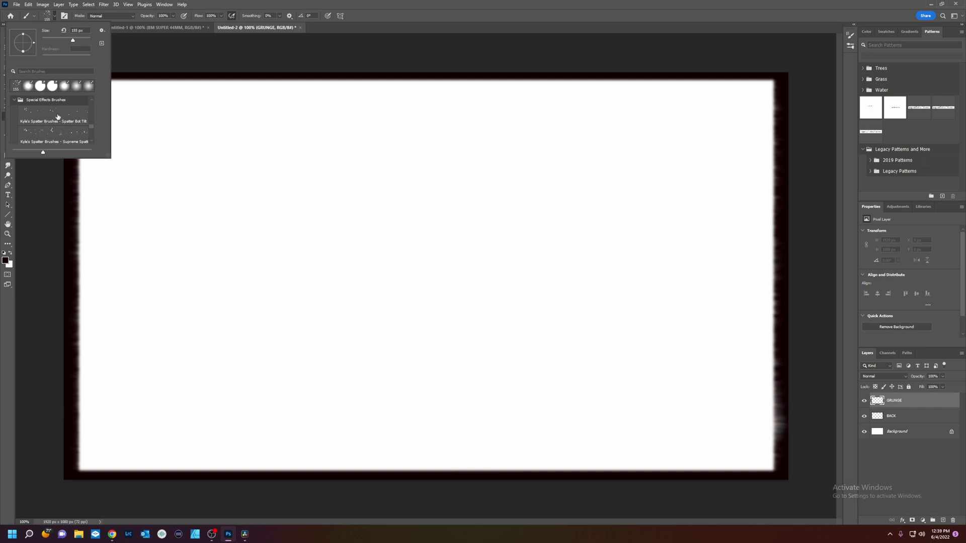
pyautogui.click(54, 135)
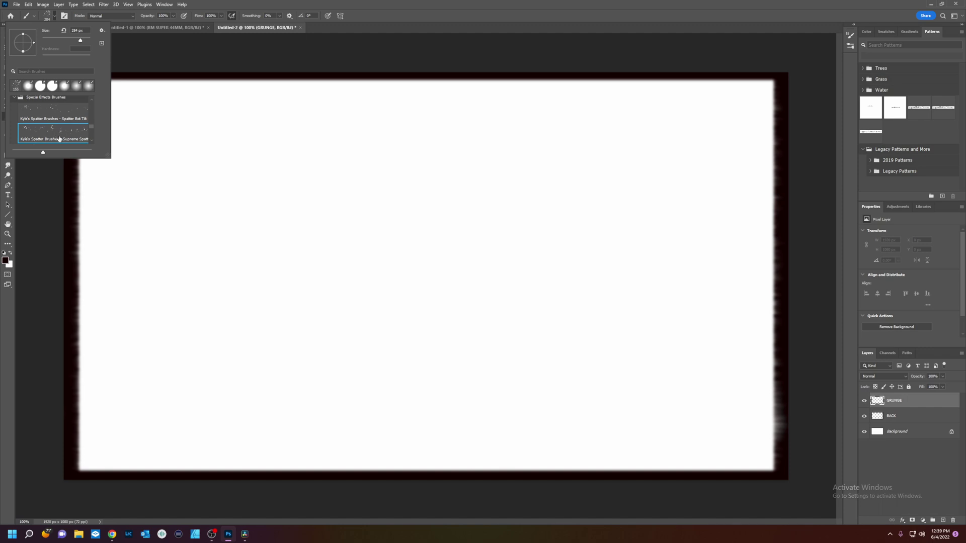
pyautogui.click(166, 127)
pyautogui.click(165, 132)
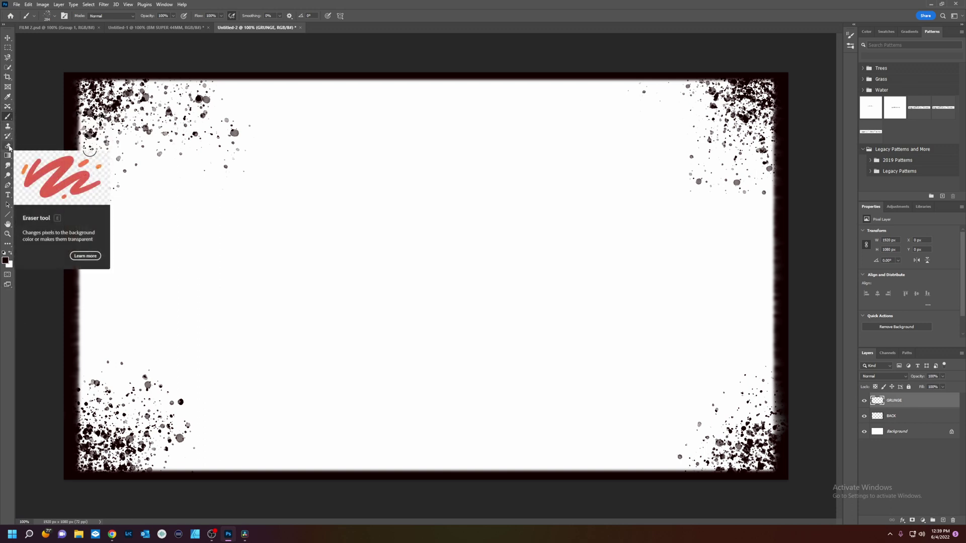
# Switch to the Eraser and set its size to 117 px.
pyautogui.click(7, 146)
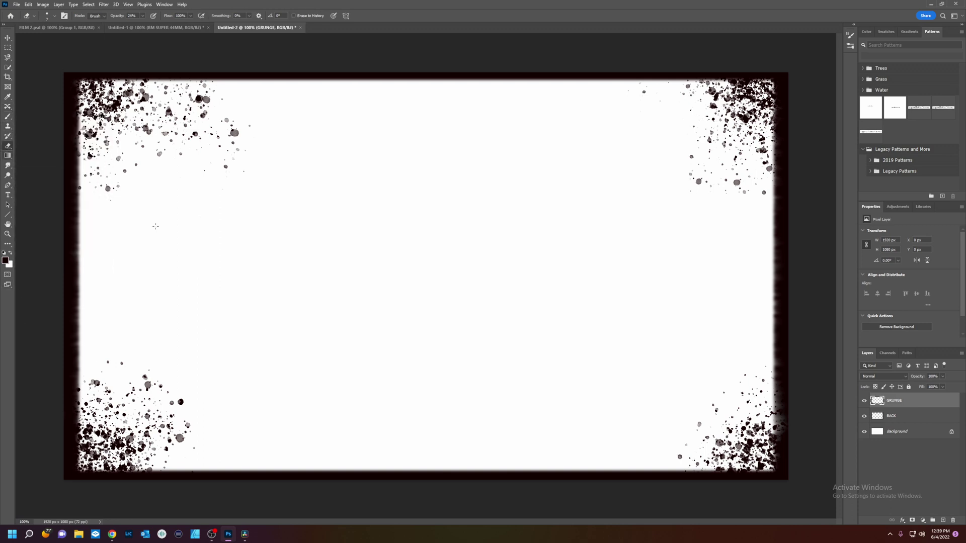
pyautogui.click(55, 16)
pyautogui.moveTo(55, 39); pyautogui.dragTo(69, 40)
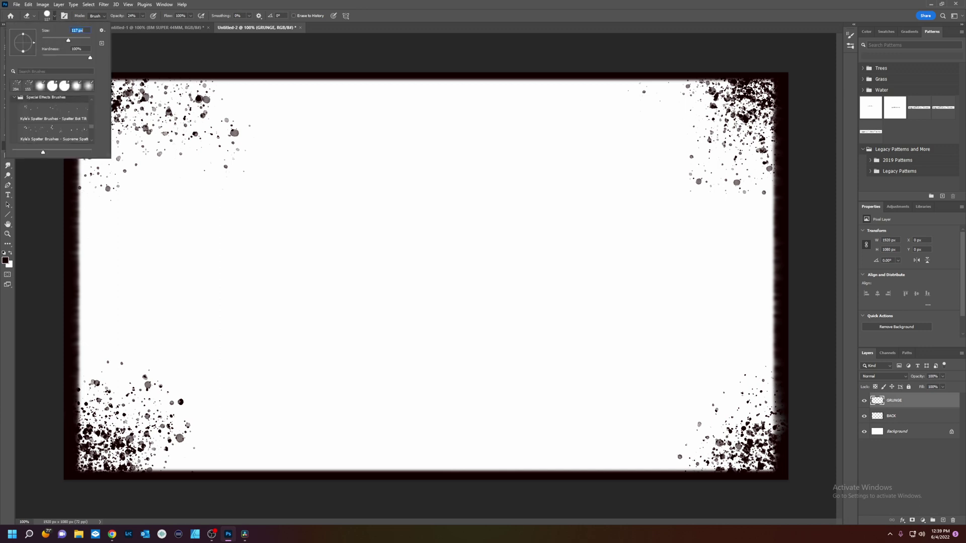
pyautogui.click(199, 177)
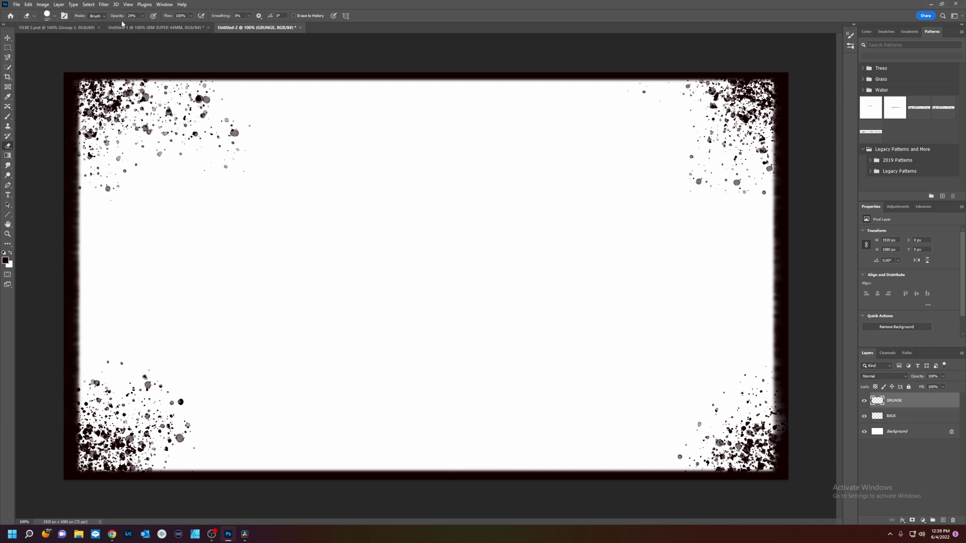
# Fade the corner spatter with the eraser at 40% opacity, undoing one stroke.
pyautogui.click(143, 16)
pyautogui.moveTo(234, 133)
pyautogui.mouseDown()
pyautogui.moveTo(195, 138)
pyautogui.moveTo(117, 117)
pyautogui.mouseUp()
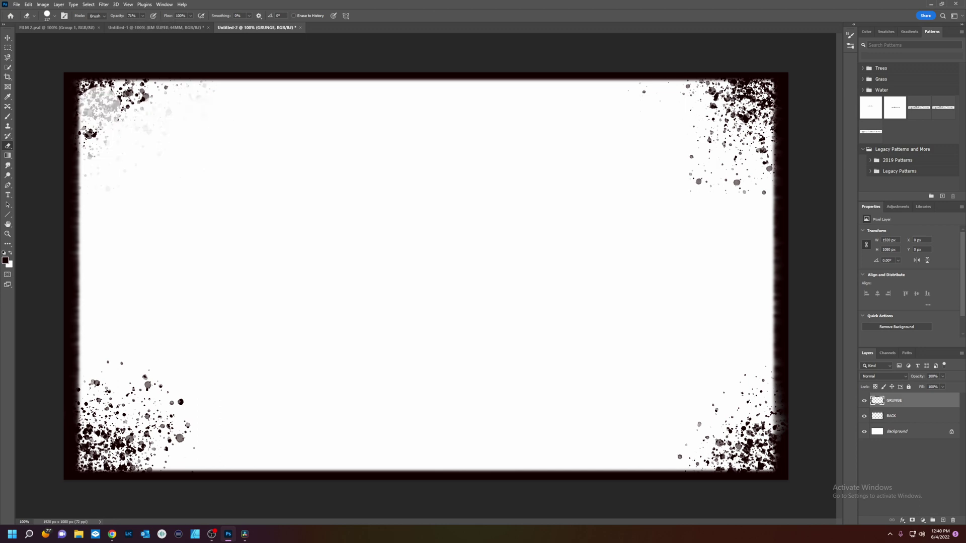
pyautogui.hotkey('ctrl', 'z')
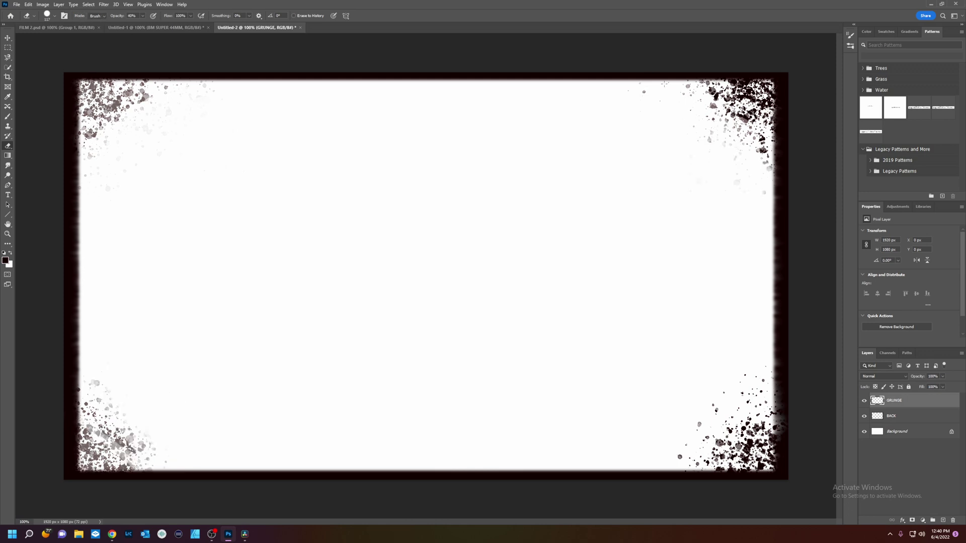
pyautogui.moveTo(716, 114); pyautogui.dragTo(743, 172)
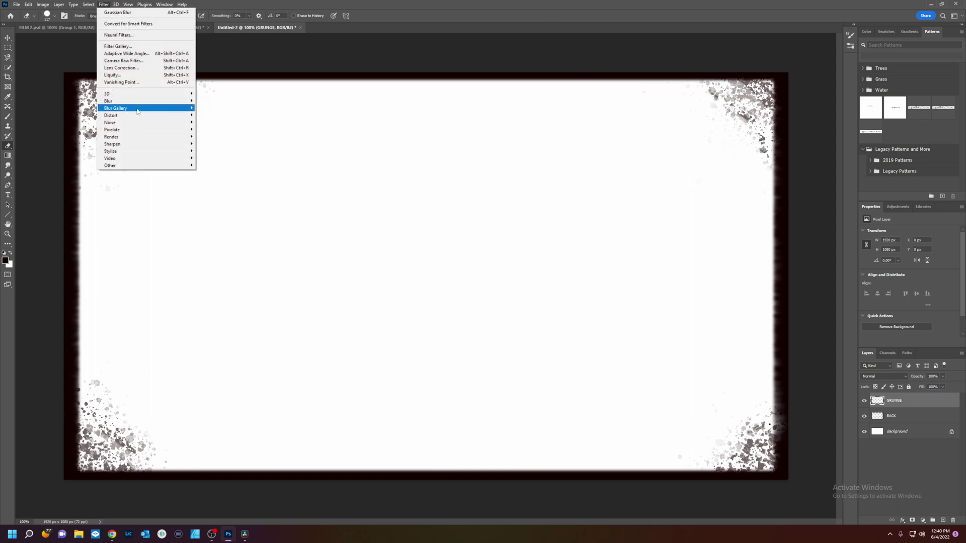
# Apply an 8.8 px Gaussian Blur to GRUNGE, then toggle BACK and GRUNGE visibility to compare.
pyautogui.moveTo(135, 101)
pyautogui.click(215, 129)
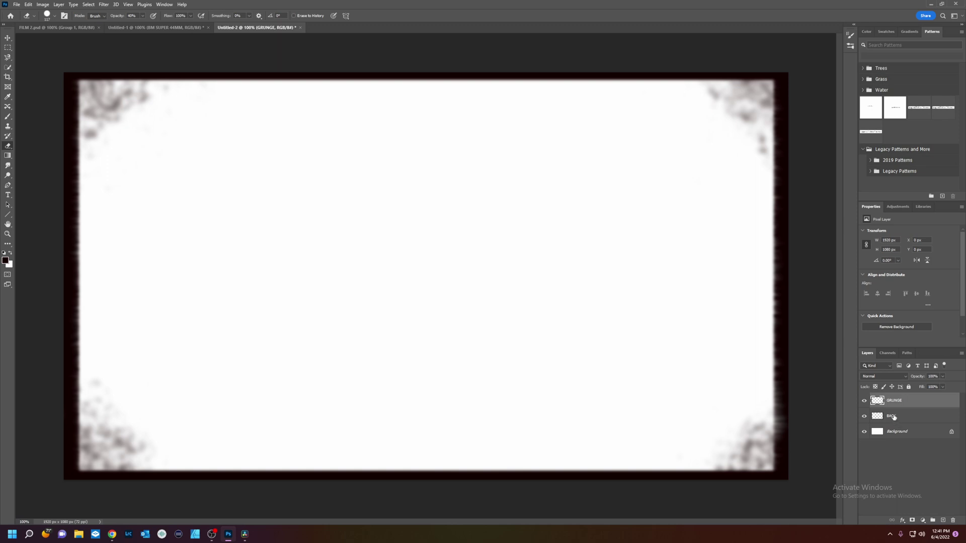
pyautogui.click(863, 416)
pyautogui.click(864, 416)
pyautogui.click(864, 401)
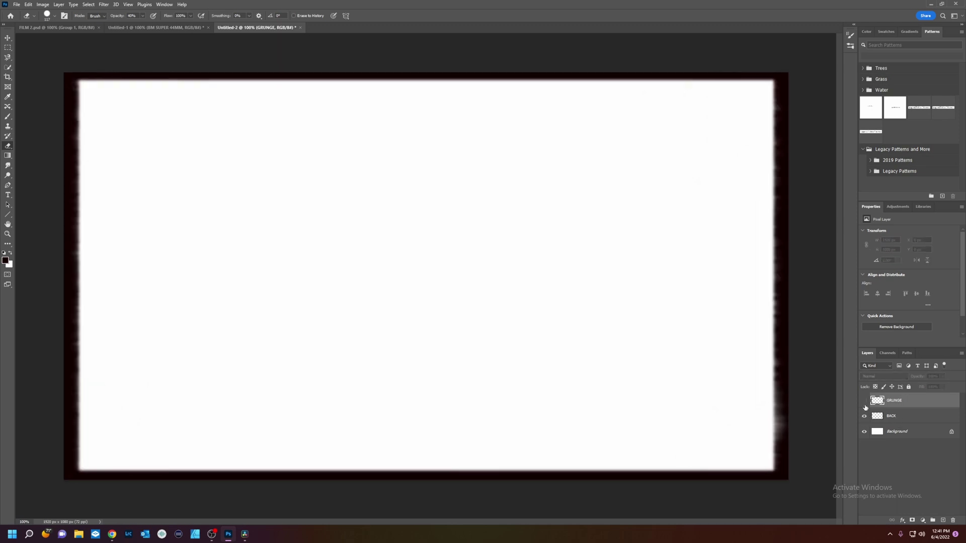
pyautogui.click(864, 400)
pyautogui.click(864, 401)
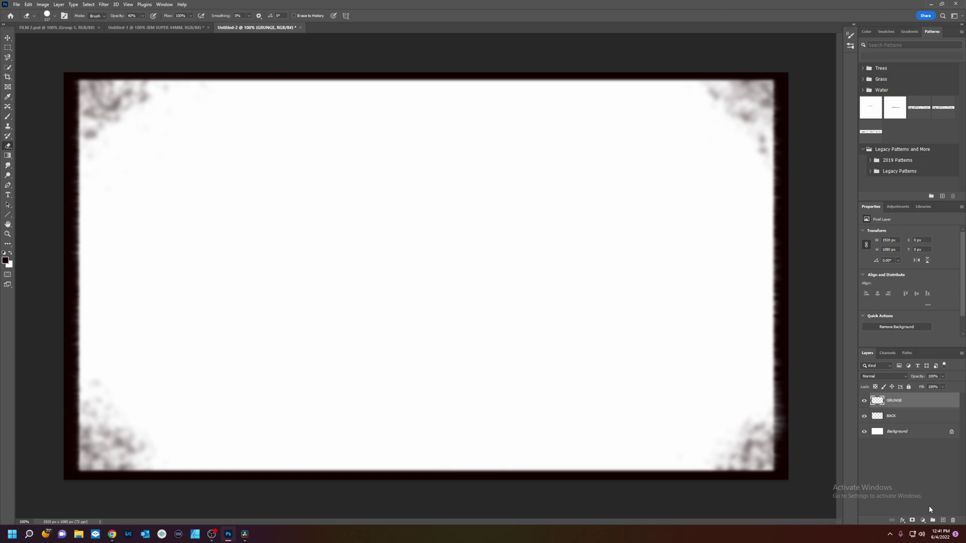
# On a new layer, type yellow vertical 'BRADLEY MEDIA' text and move it to the left frame edge.
pyautogui.click(942, 521)
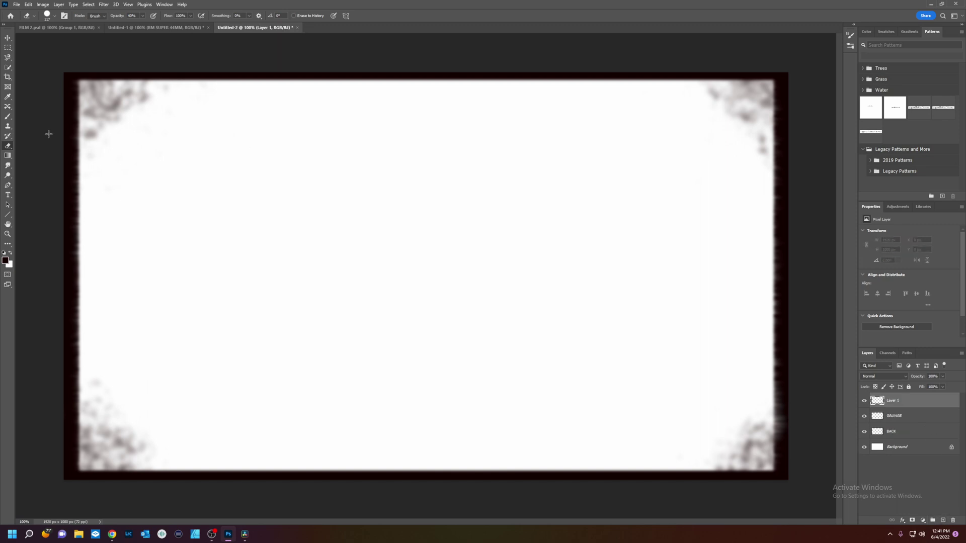
pyautogui.click(8, 195)
pyautogui.moveTo(159, 194); pyautogui.dragTo(382, 260)
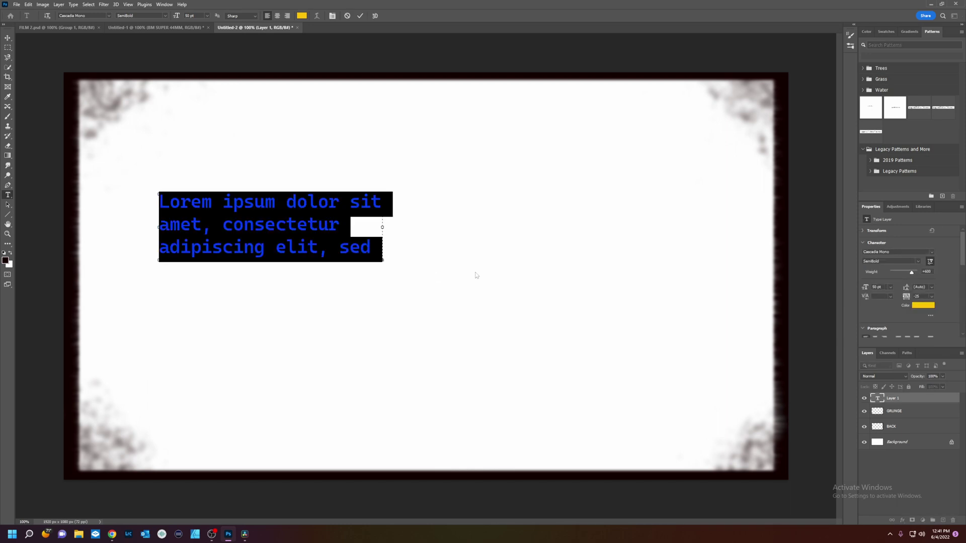
pyautogui.write('B')
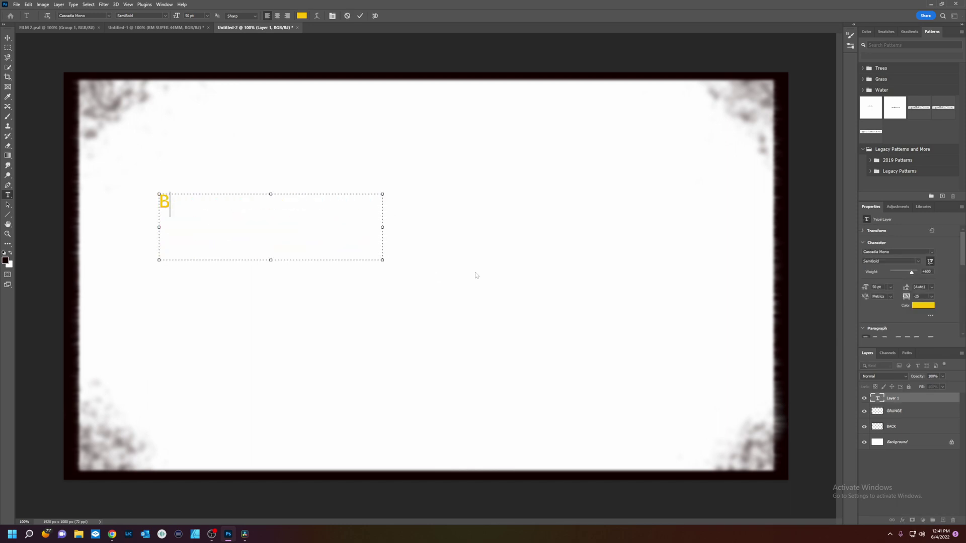
pyautogui.write('RADLEY MEDIA')
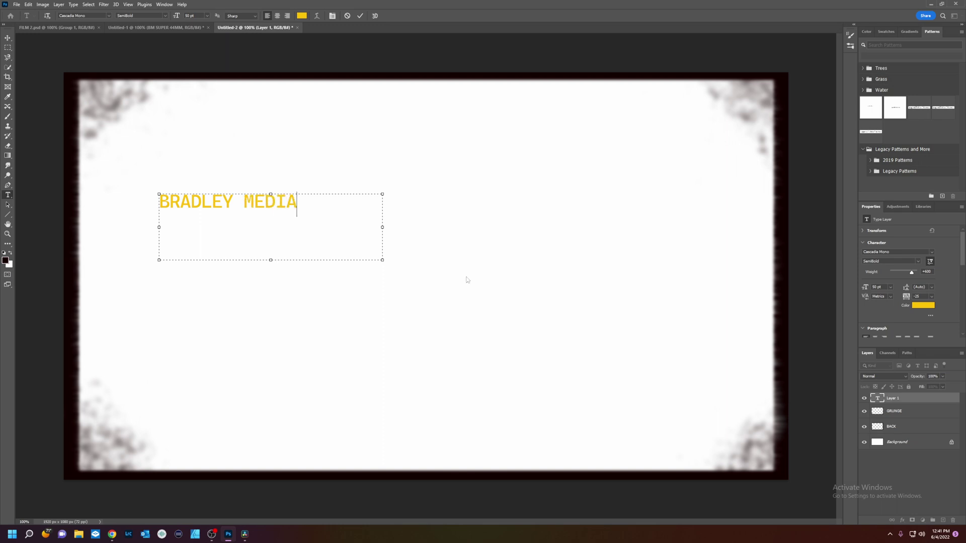
pyautogui.moveTo(384, 261); pyautogui.dragTo(249, 137)
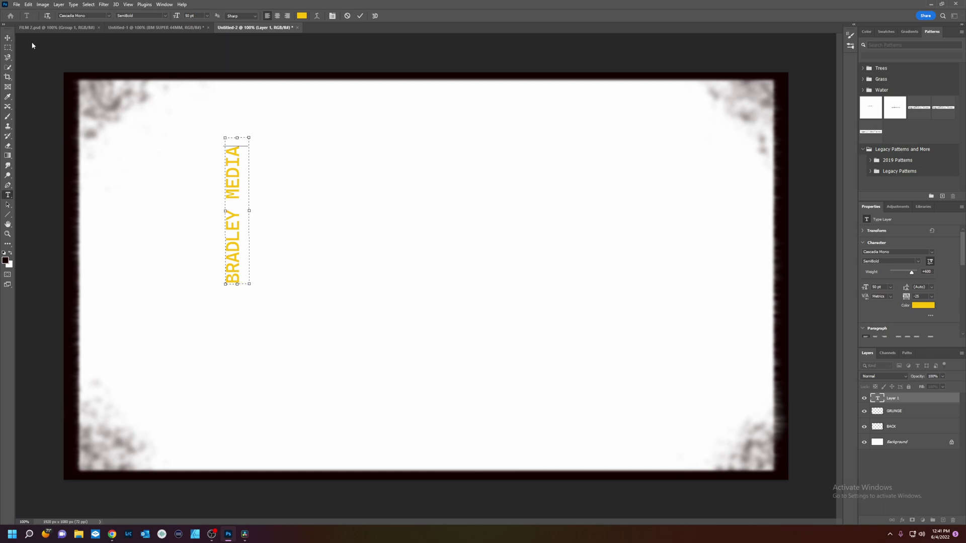
pyautogui.click(8, 37)
pyautogui.moveTo(233, 249); pyautogui.dragTo(71, 416)
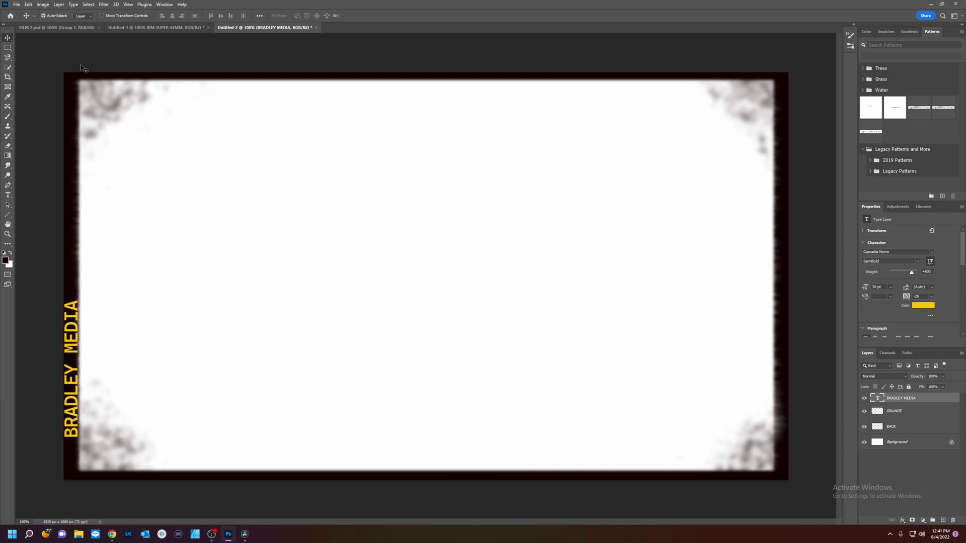
# Rasterize the BRADLEY MEDIA text layer and scale it down to about 76%.
pyautogui.click(28, 4)
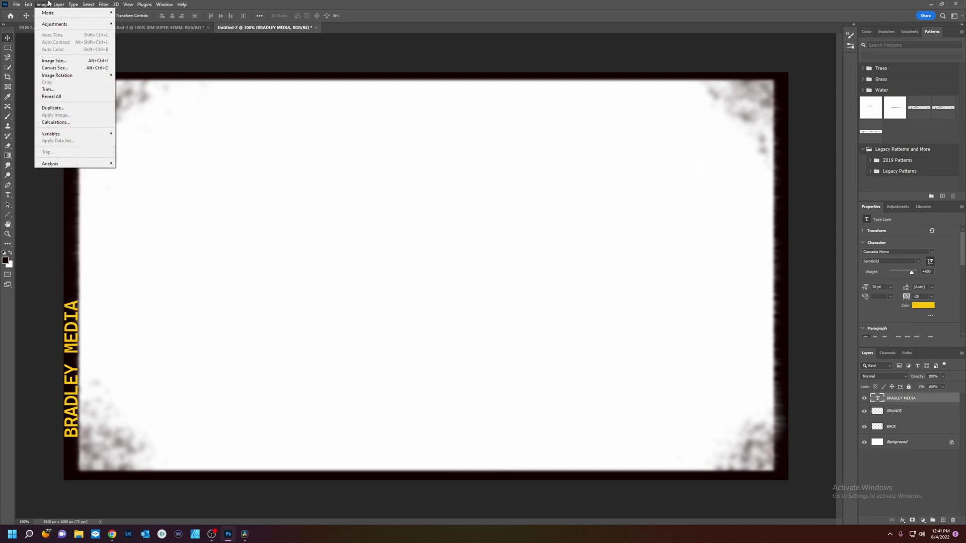
pyautogui.rightClick(916, 401)
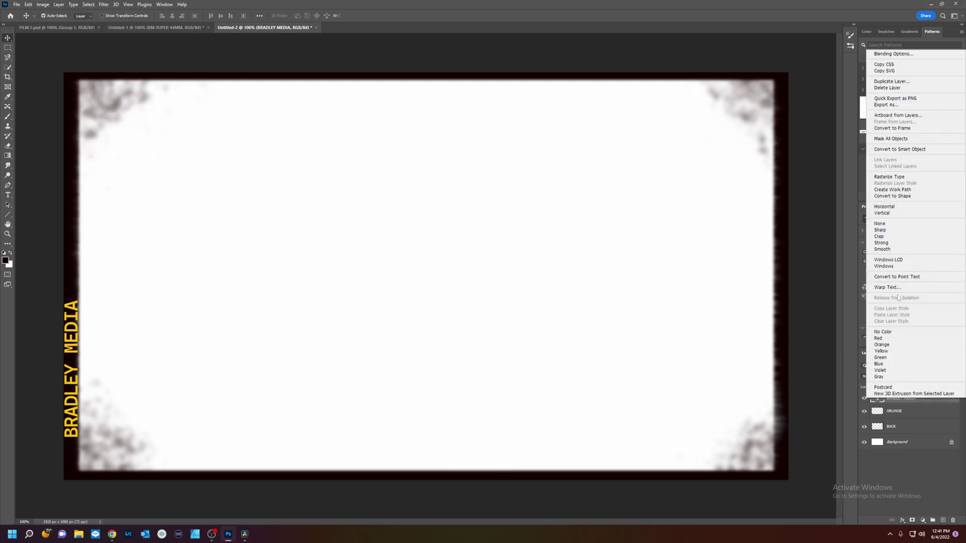
pyautogui.click(900, 177)
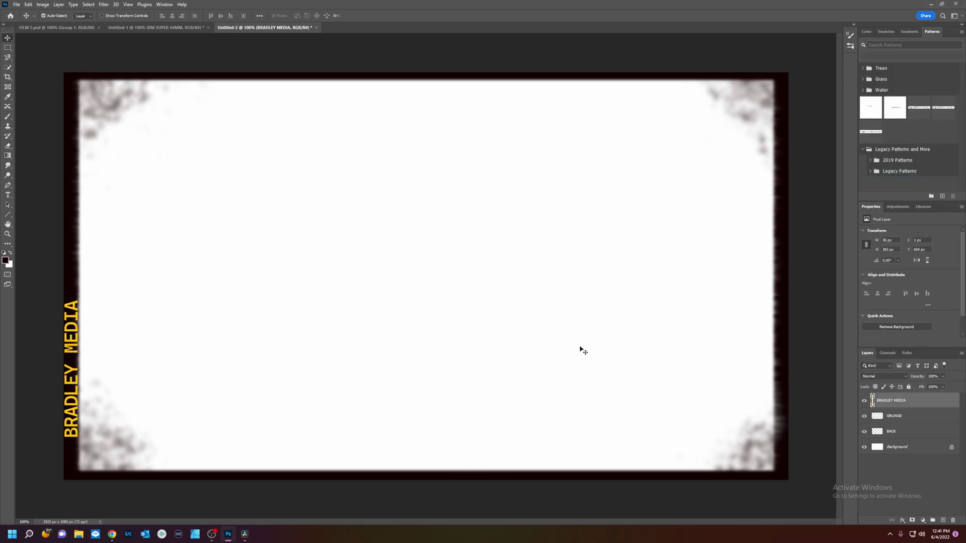
pyautogui.click(28, 4)
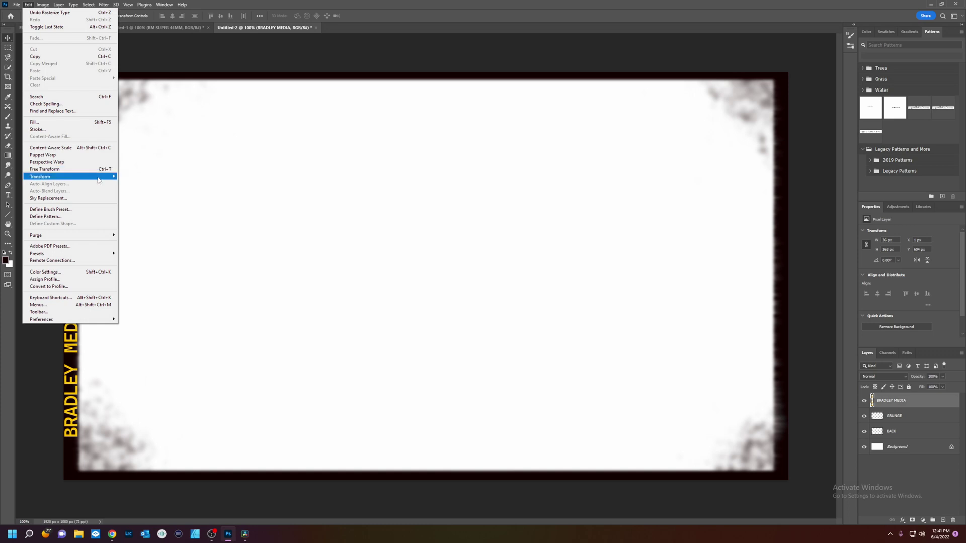
pyautogui.moveTo(81, 176)
pyautogui.click(139, 188)
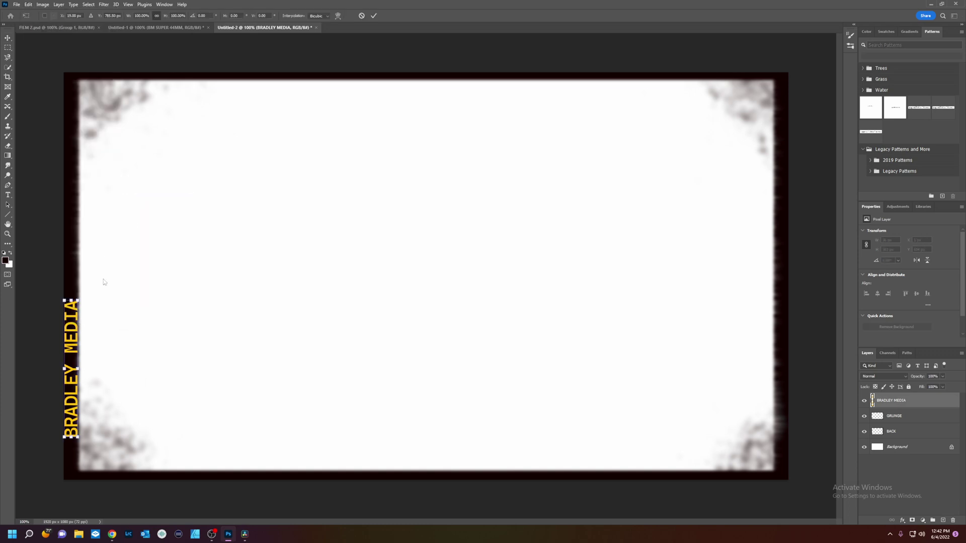
pyautogui.moveTo(78, 300); pyautogui.dragTo(74, 347)
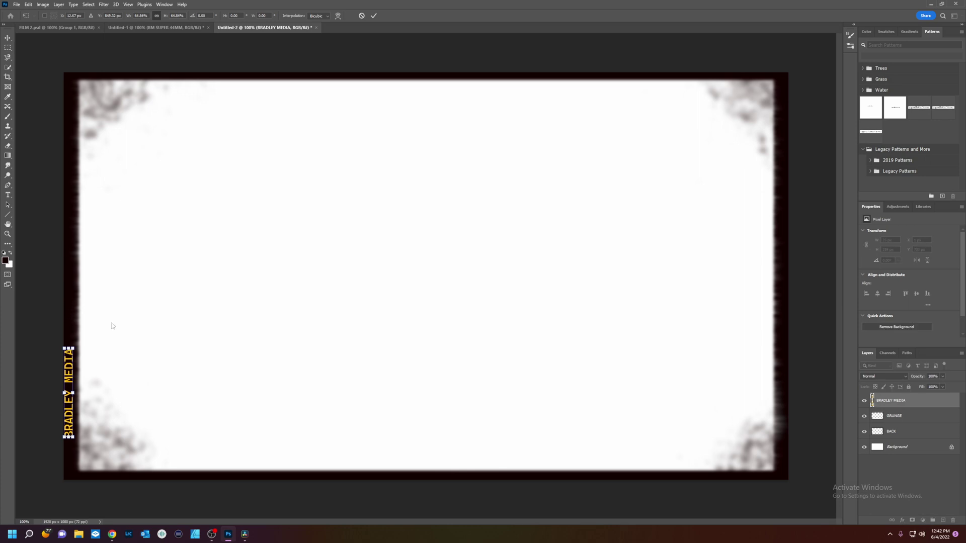
pyautogui.click(8, 38)
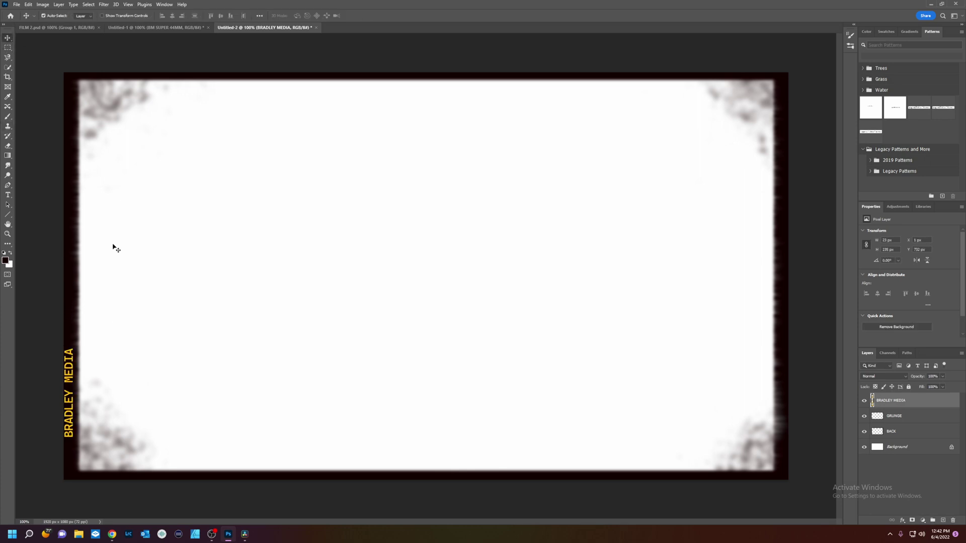
# Nudge BRADLEY MEDIA slightly lower and further into the dark left border strip.
pyautogui.click(74, 377)
pyautogui.moveTo(73, 377); pyautogui.dragTo(74, 377)
pyautogui.hotkey('alt', '.')
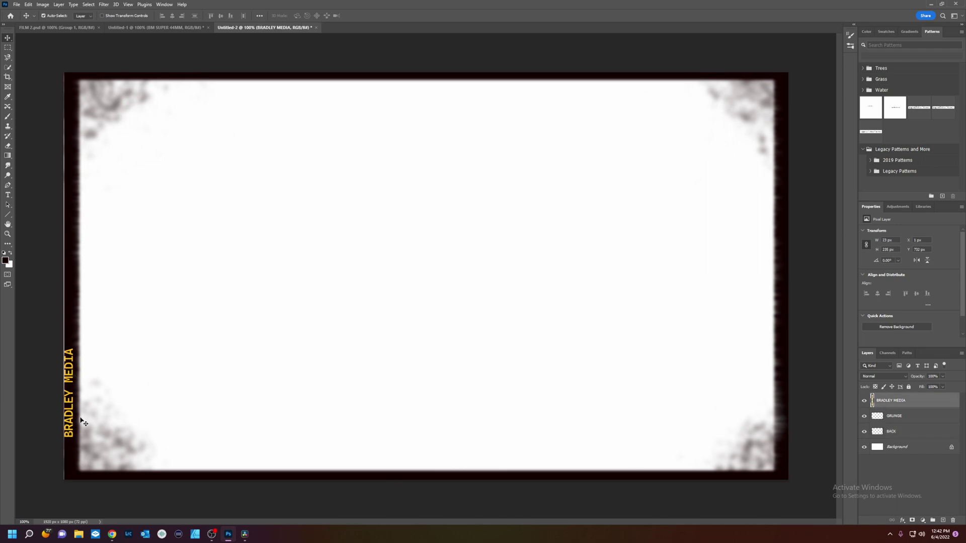
pyautogui.moveTo(74, 416); pyautogui.dragTo(70, 411)
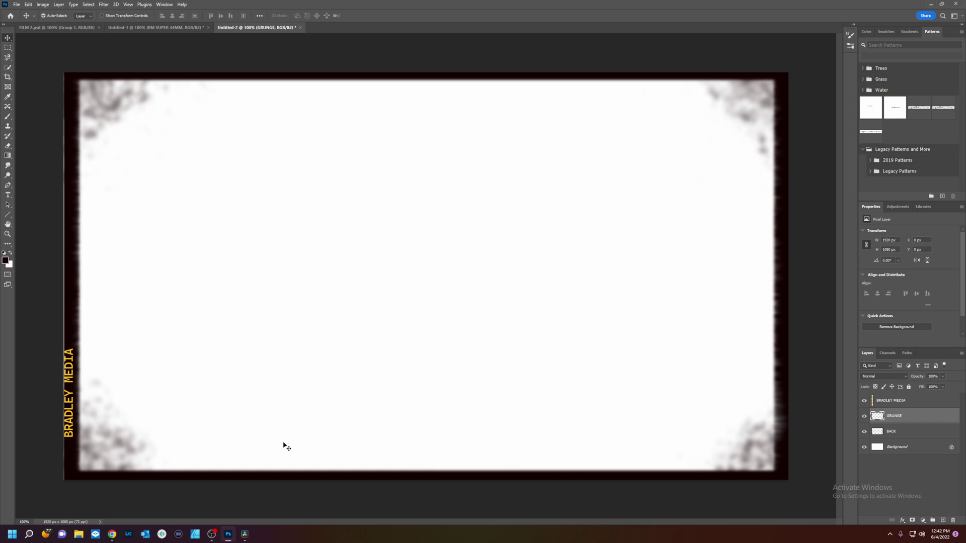
pyautogui.moveTo(133, 472); pyautogui.dragTo(135, 472)
pyautogui.moveTo(65, 437); pyautogui.dragTo(70, 440)
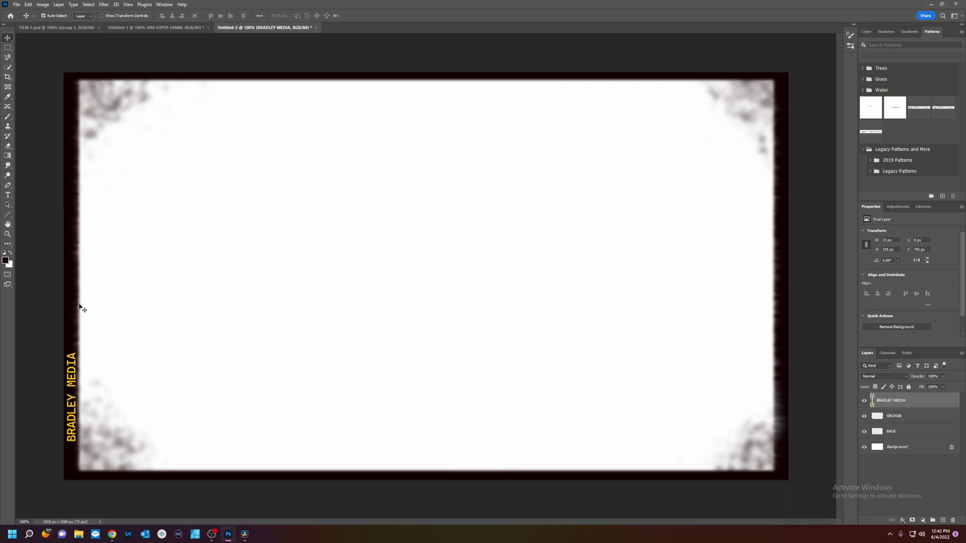
# Add a vertical yellow '45MM' text label on the upper-left border strip, above BRADLEY MEDIA.
pyautogui.click(7, 196)
pyautogui.moveTo(364, 216); pyautogui.dragTo(470, 280)
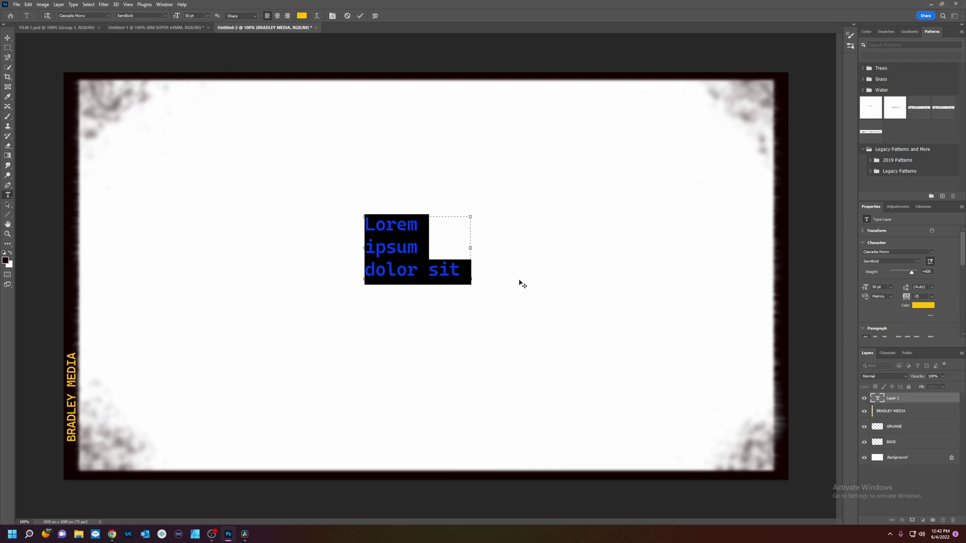
pyautogui.write('45')
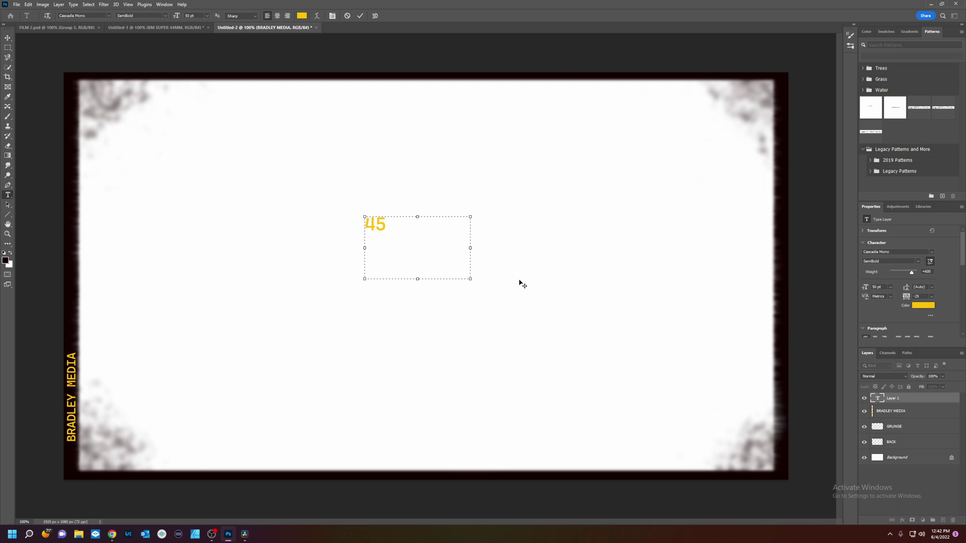
pyautogui.write('MM')
pyautogui.moveTo(470, 278); pyautogui.dragTo(377, 175)
pyautogui.click(8, 38)
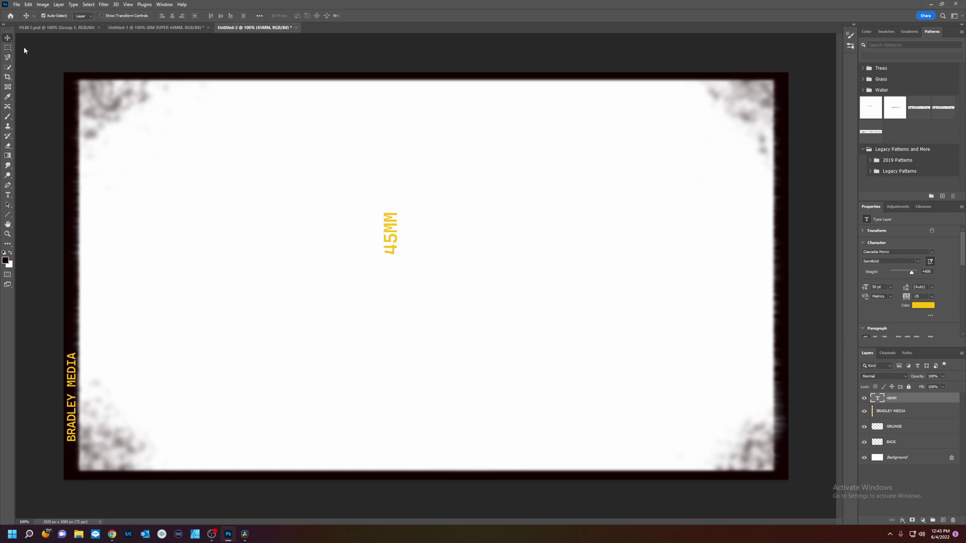
pyautogui.moveTo(391, 242); pyautogui.dragTo(74, 176)
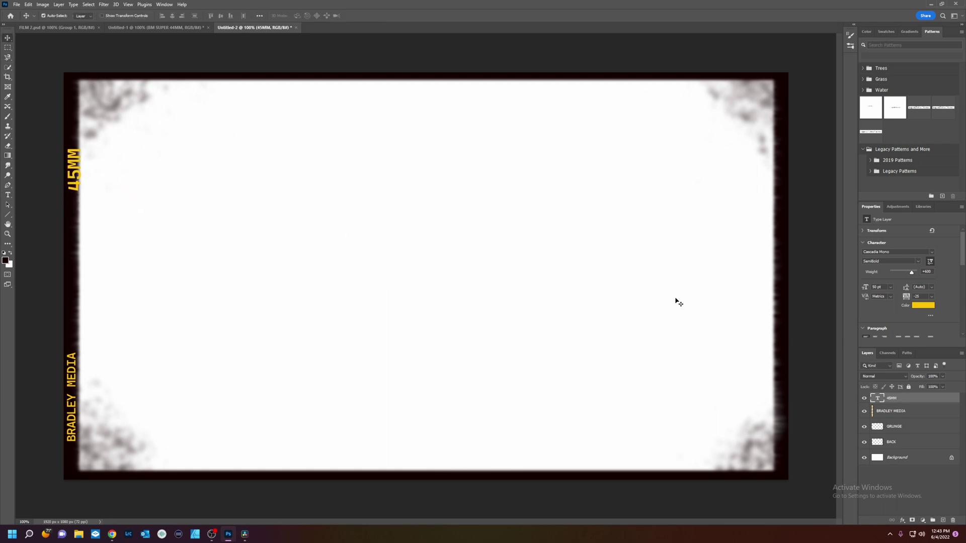
# Select the 45MM and BRADLEY MEDIA text layers together and group them as Group 1.
pyautogui.click(43, 4)
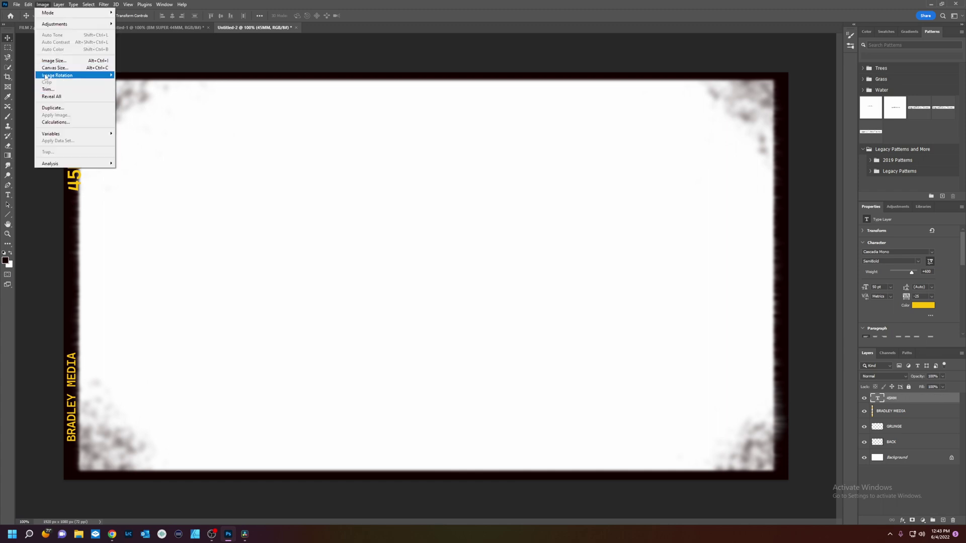
pyautogui.click(111, 157)
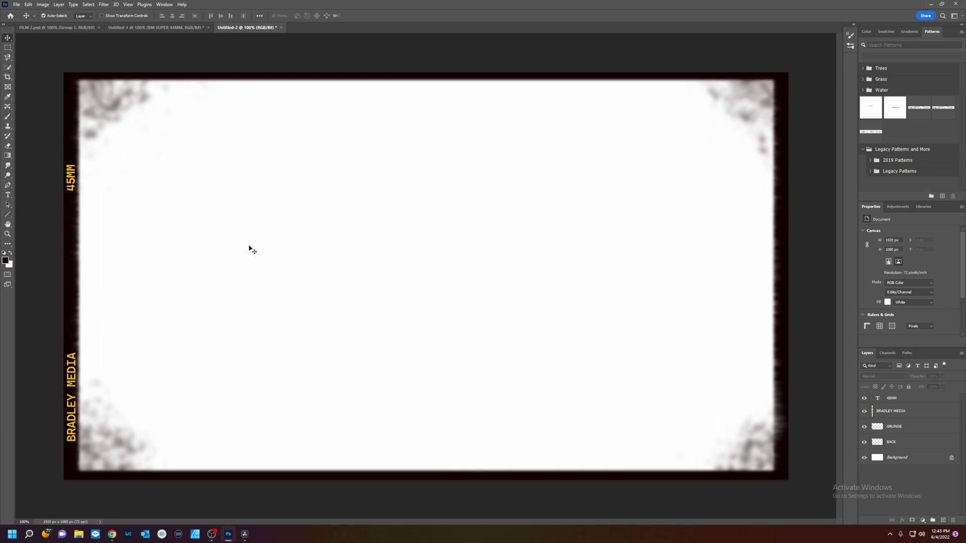
pyautogui.click(902, 398)
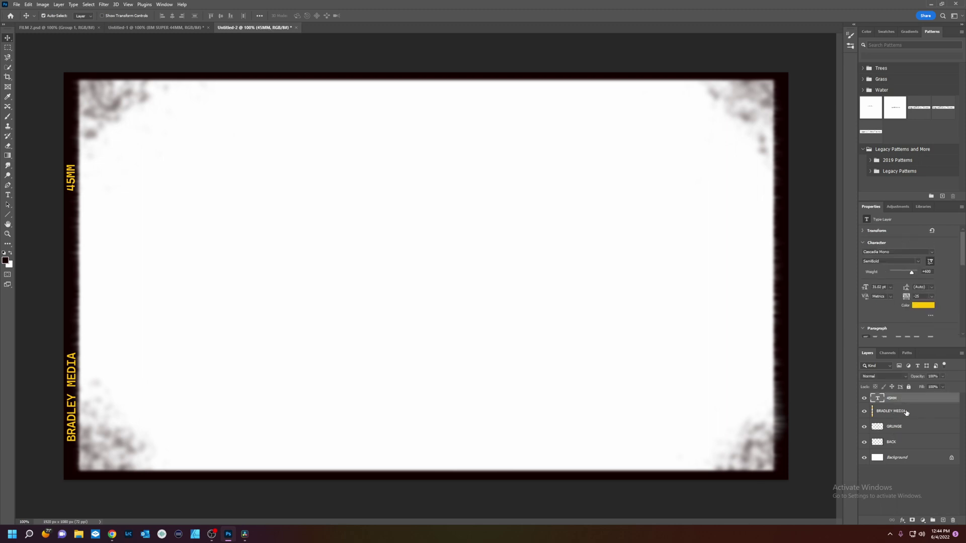
pyautogui.keyDown('shift'); pyautogui.click(906, 412); pyautogui.keyUp('shift')
pyautogui.rightClick(905, 410)
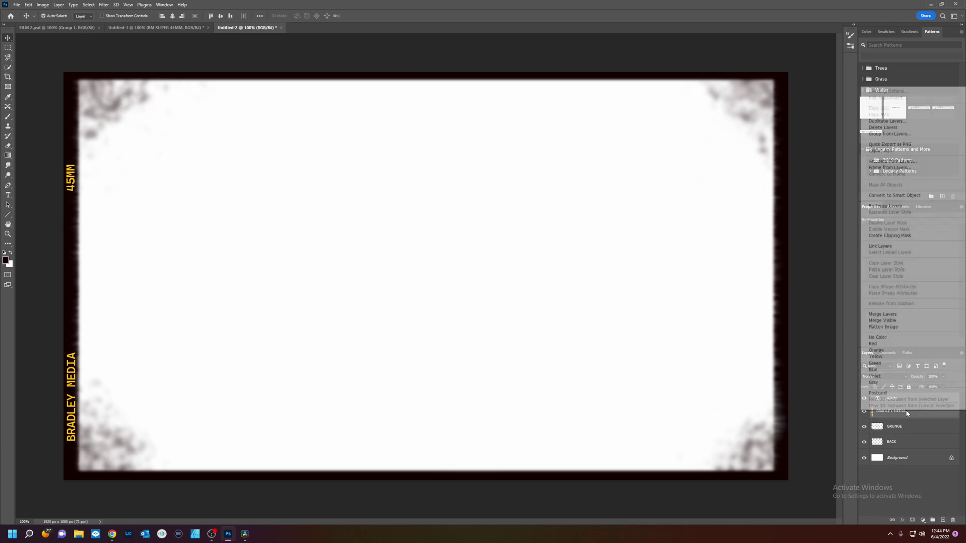
pyautogui.click(915, 134)
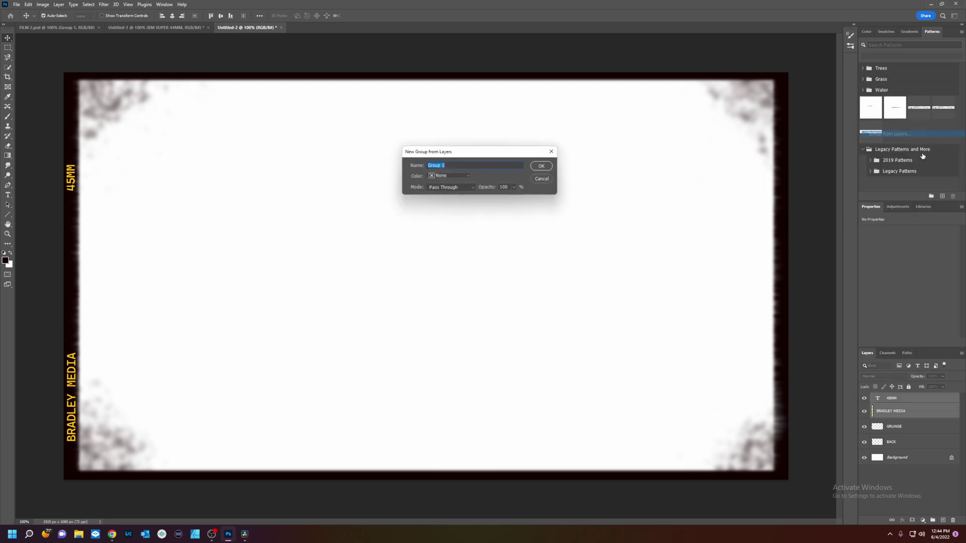
pyautogui.click(542, 167)
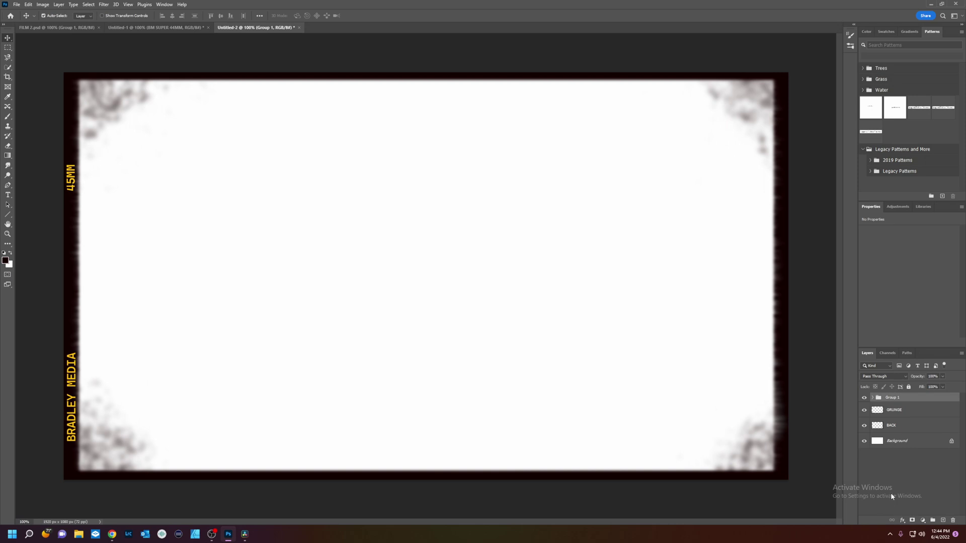
# Add a Brightness/Contrast adjustment layer with Brightness raised to 140.
pyautogui.click(922, 520)
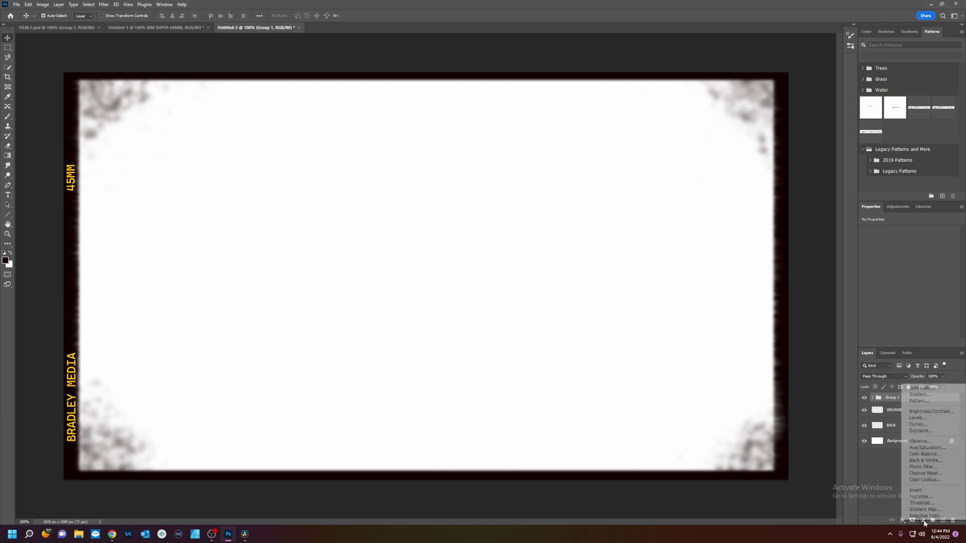
pyautogui.click(931, 411)
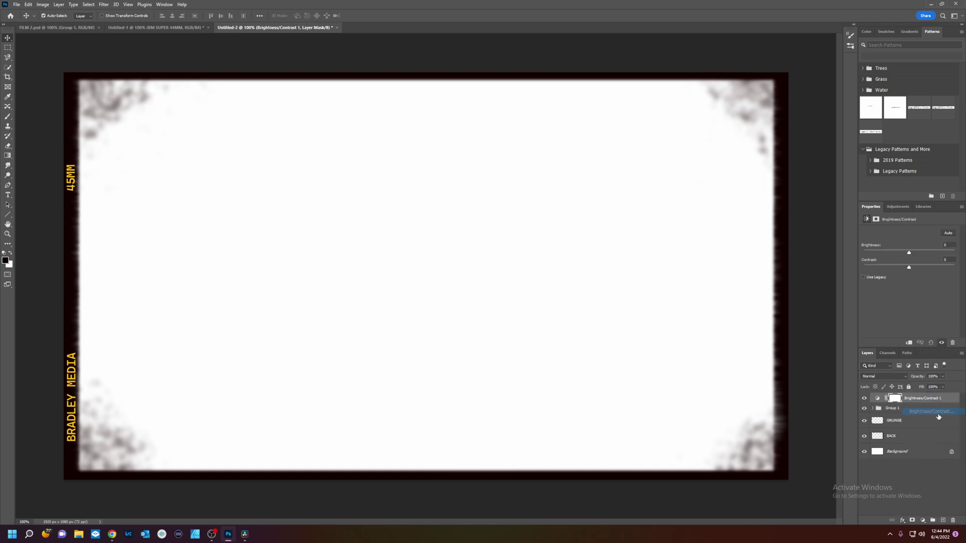
pyautogui.moveTo(911, 254); pyautogui.dragTo(951, 254)
# Apply a Gaussian Blur of about 3 pixels to the 45MM text layer.
pyautogui.click(908, 412)
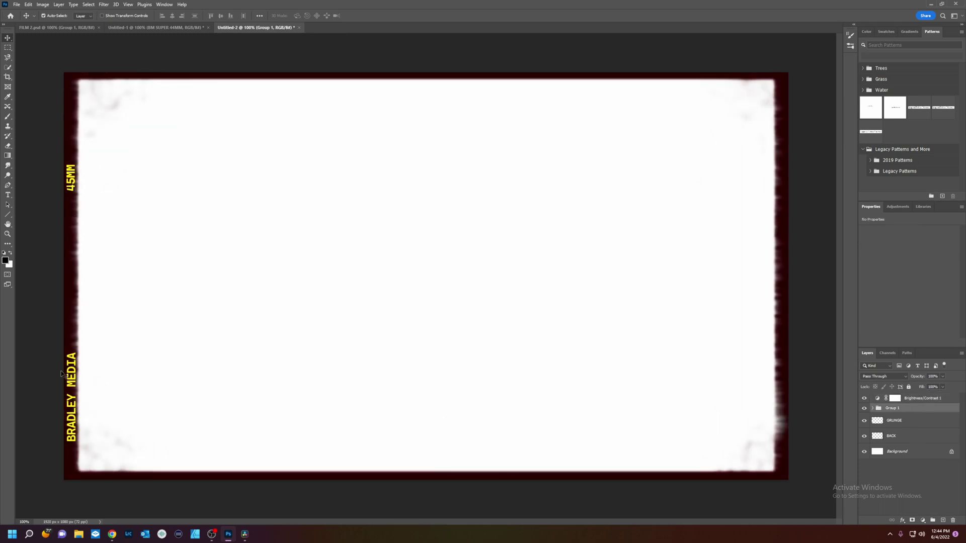
pyautogui.hotkey('alt', '[')
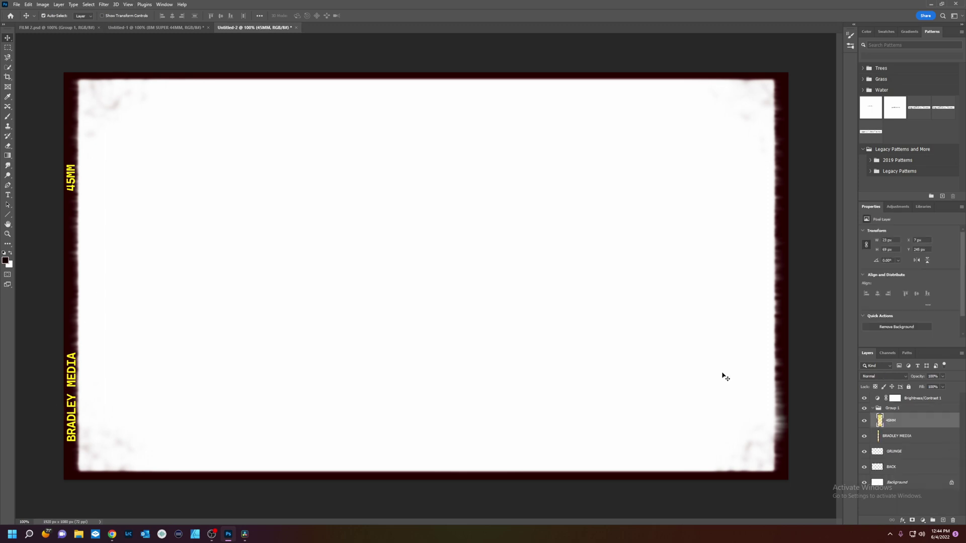
pyautogui.click(107, 4)
pyautogui.moveTo(126, 100)
pyautogui.click(215, 129)
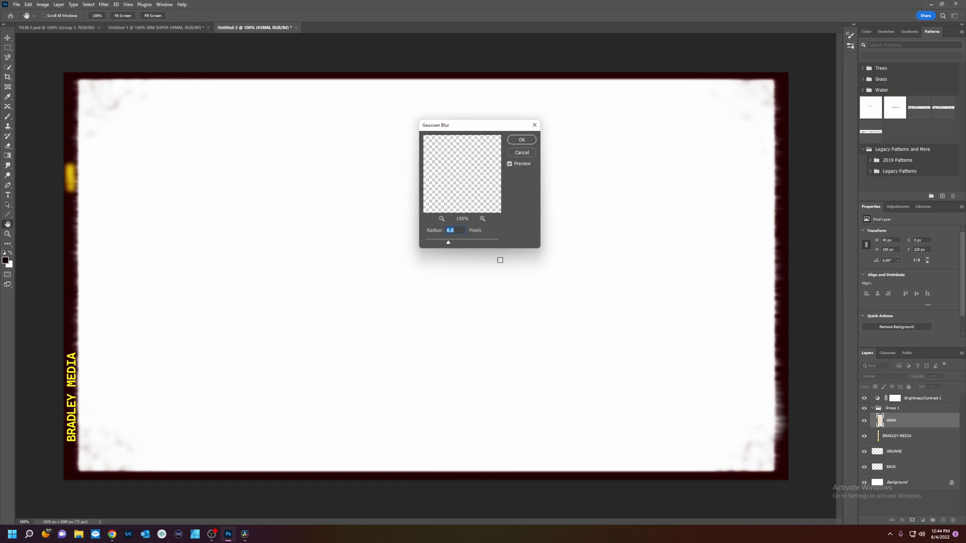
pyautogui.moveTo(444, 246); pyautogui.dragTo(437, 244)
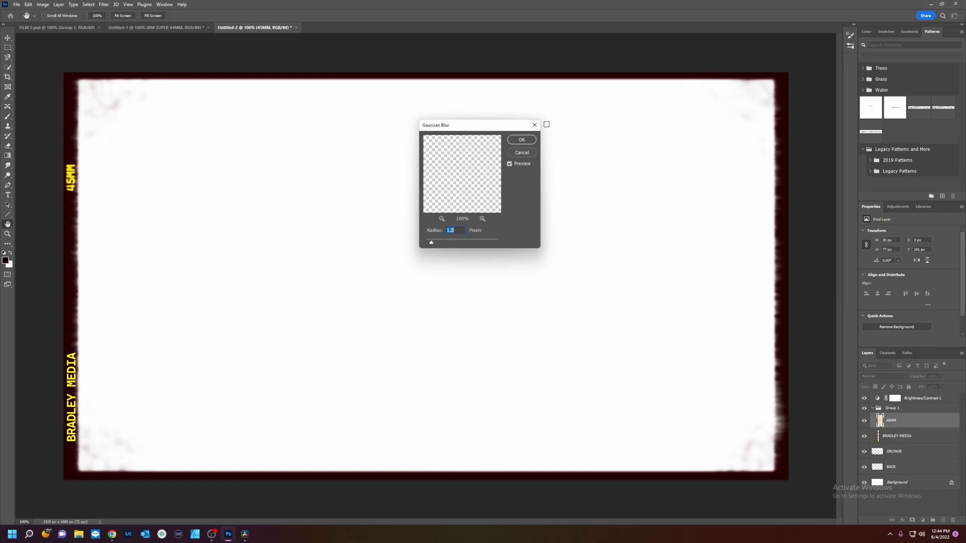
pyautogui.click(522, 139)
# Apply a 1.5-pixel Gaussian Blur to the BRADLEY MEDIA text layer.
pyautogui.click(904, 437)
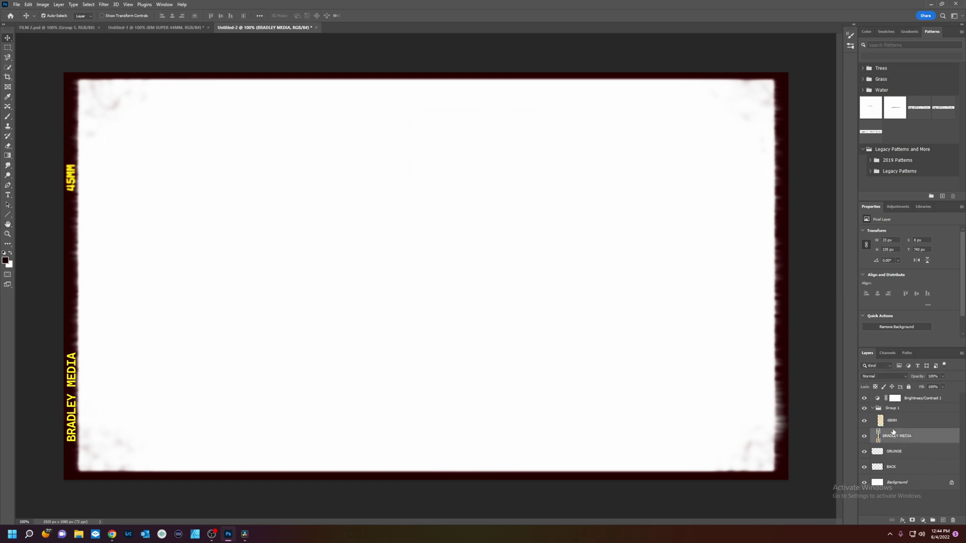
pyautogui.click(104, 4)
pyautogui.moveTo(149, 103)
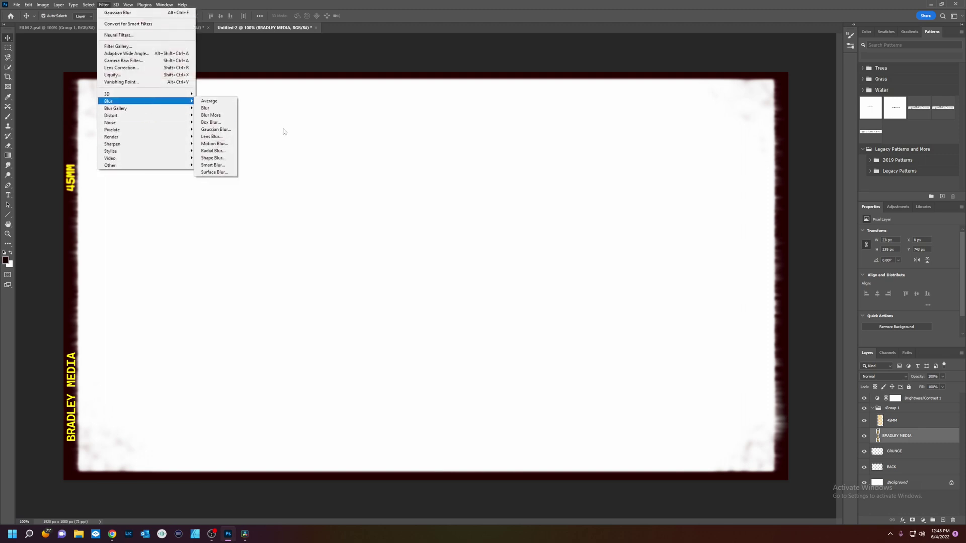
pyautogui.click(216, 129)
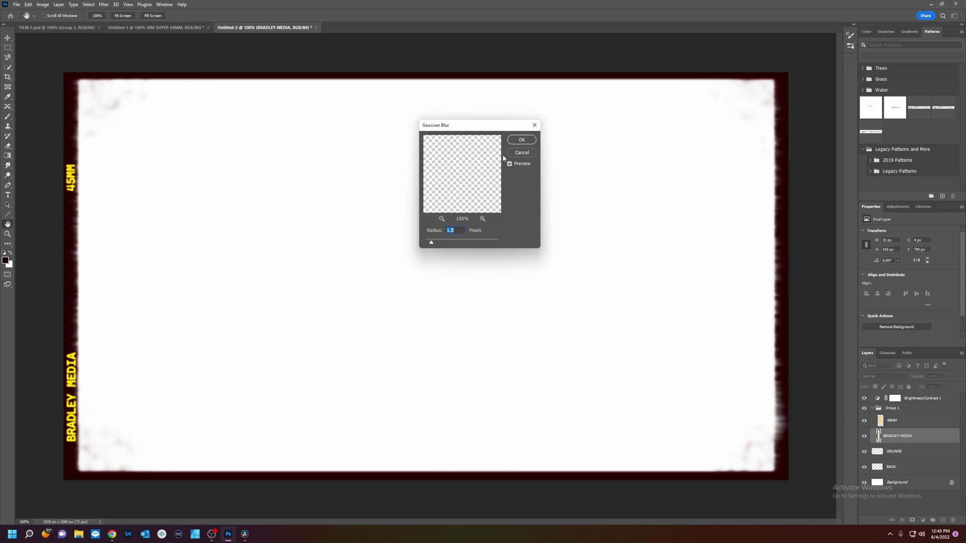
pyautogui.click(522, 140)
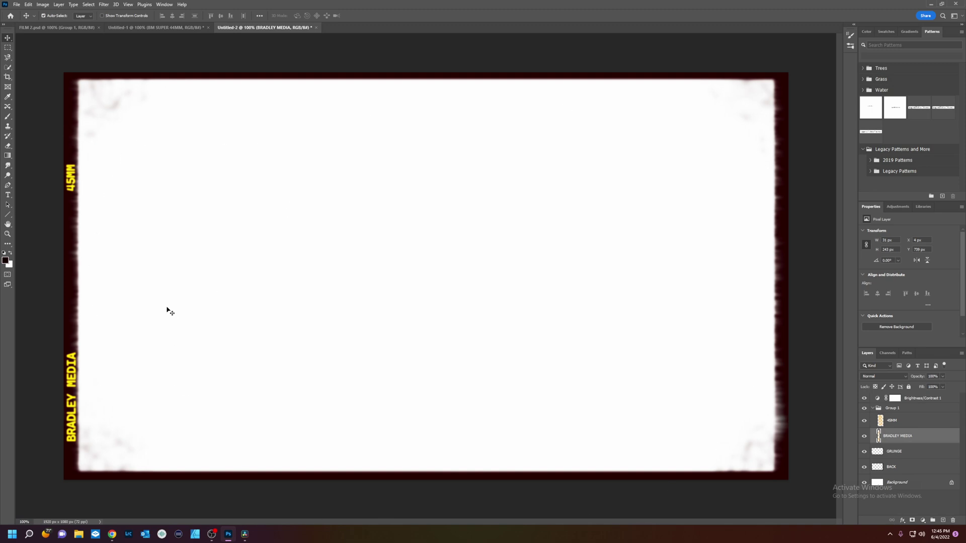
# Quick Export the frame as a PNG named FRAME 1 into the DEMO folder.
pyautogui.click(17, 6)
pyautogui.moveTo(61, 122)
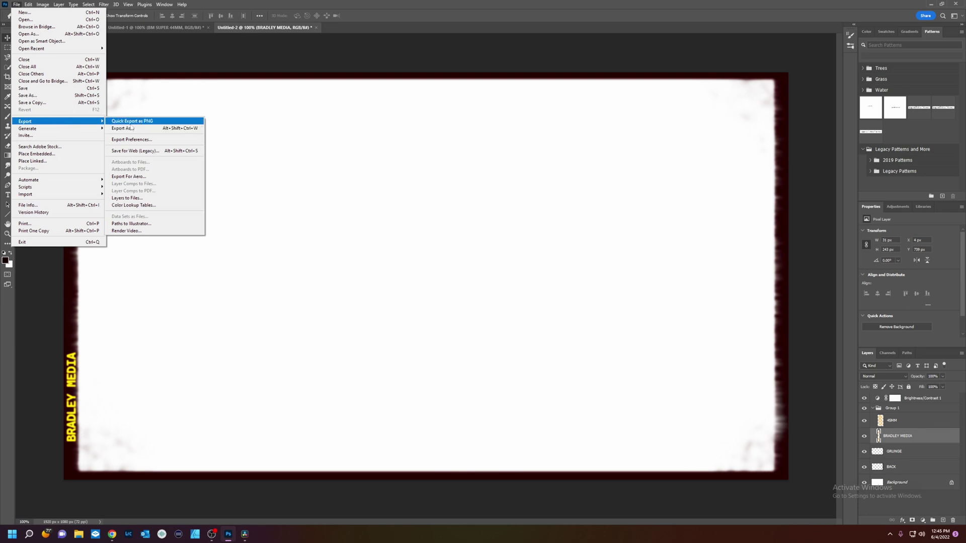
pyautogui.click(142, 123)
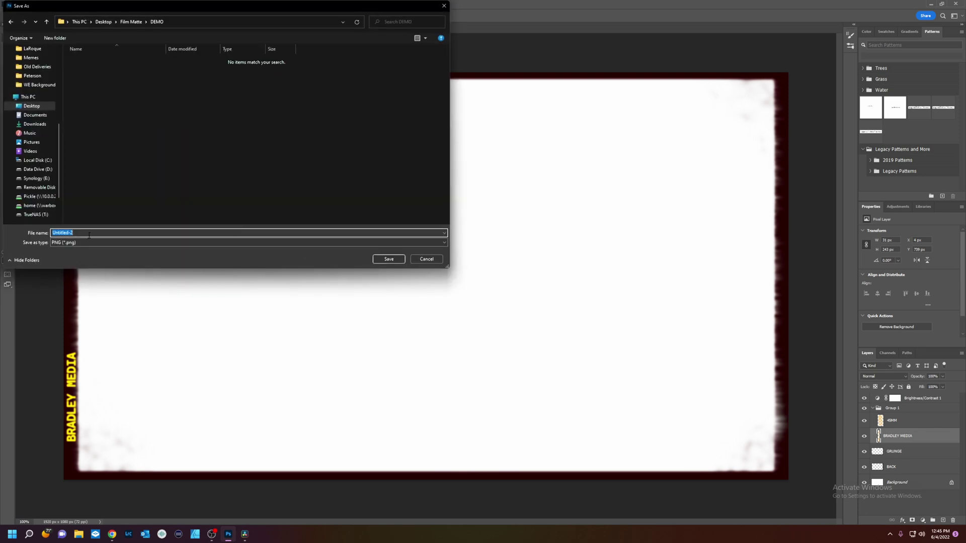
pyautogui.write('FRAME 1')
pyautogui.click(388, 259)
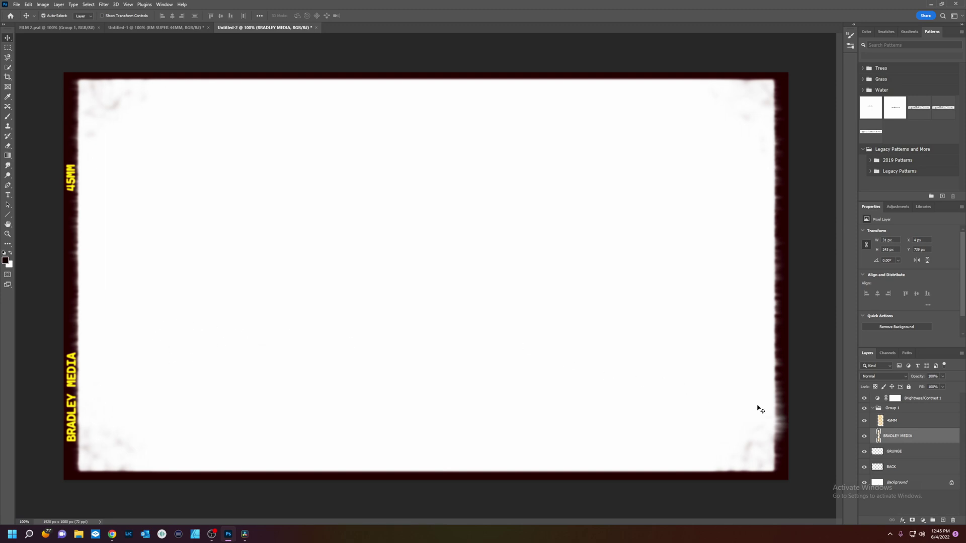
# Select Group 1 and start a second Quick Export as PNG, naming it FRAME 2.
pyautogui.click(931, 409)
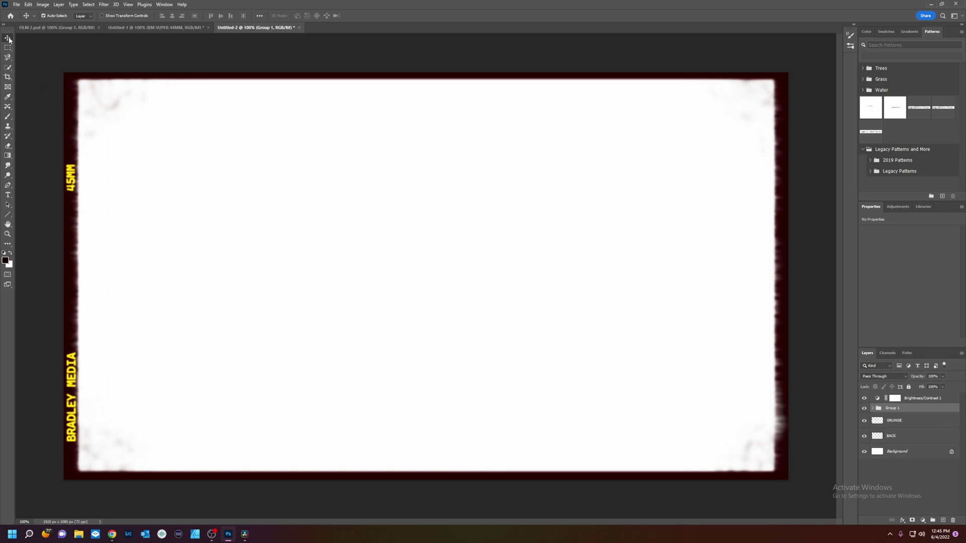
pyautogui.moveTo(72, 439); pyautogui.dragTo(72, 442)
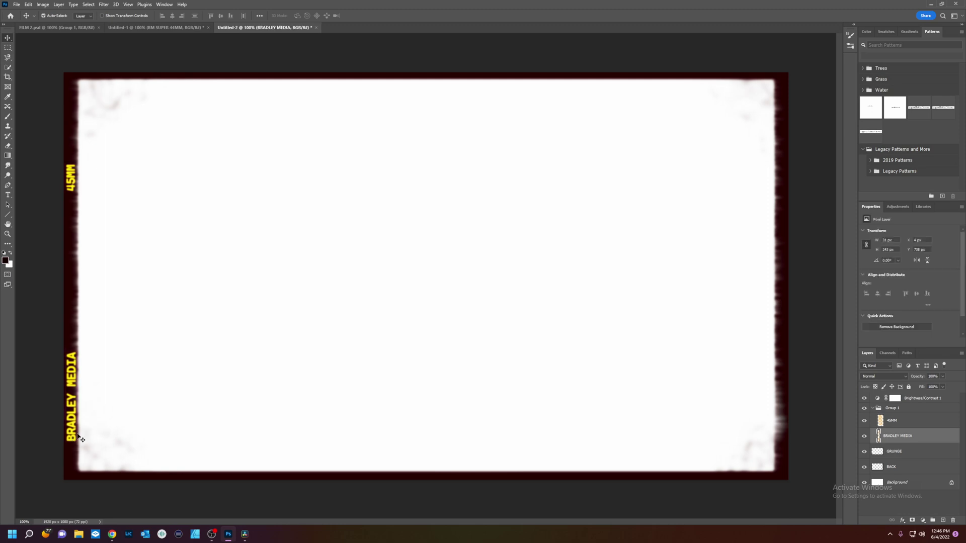
pyautogui.click(16, 4)
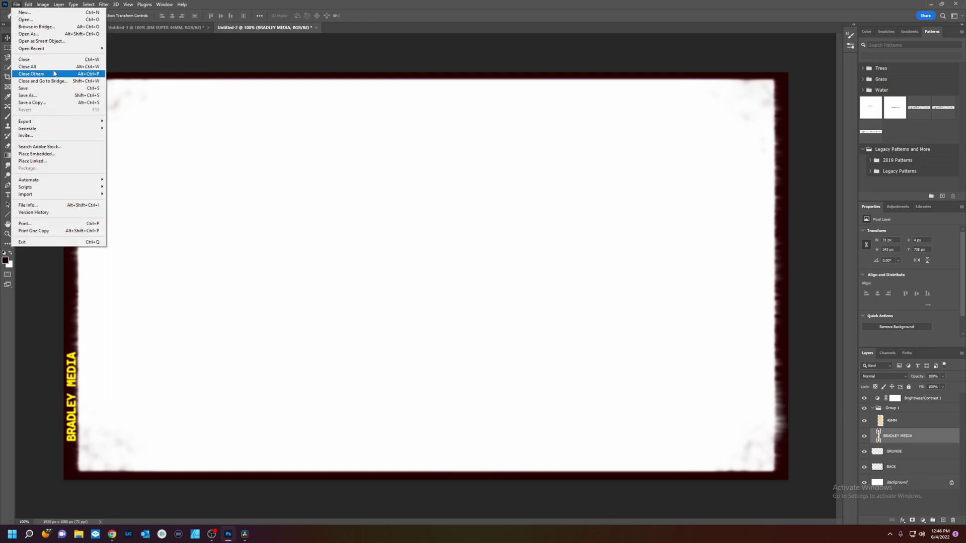
pyautogui.moveTo(61, 121)
pyautogui.click(143, 122)
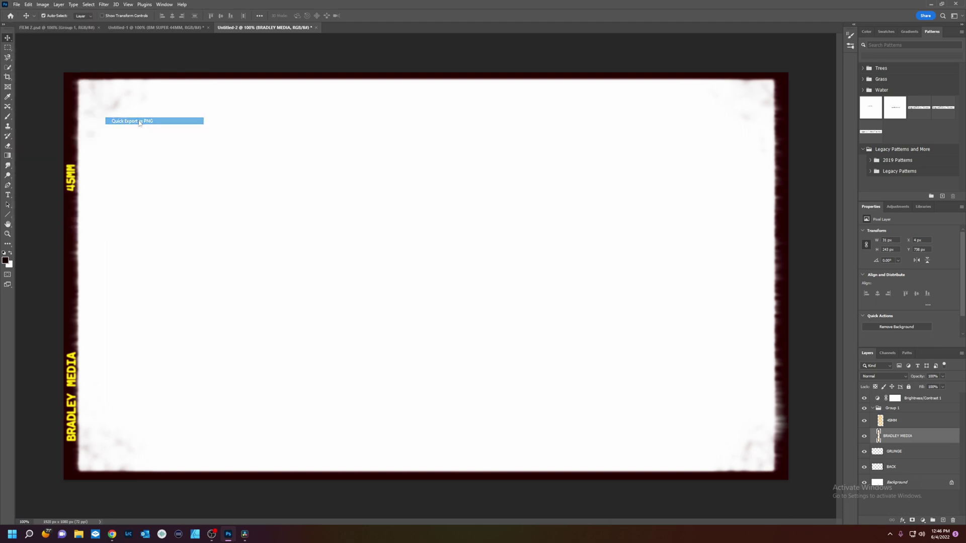
pyautogui.write('FRAME 2')
# Save the FRAME 2 PNG, then nudge the Group 1 text up a few pixels.
pyautogui.click(382, 261)
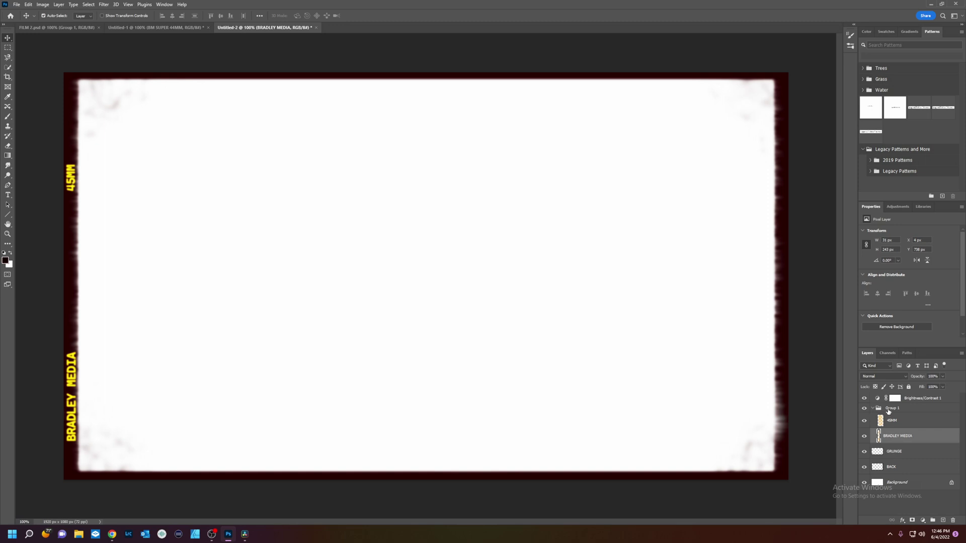
pyautogui.click(891, 409)
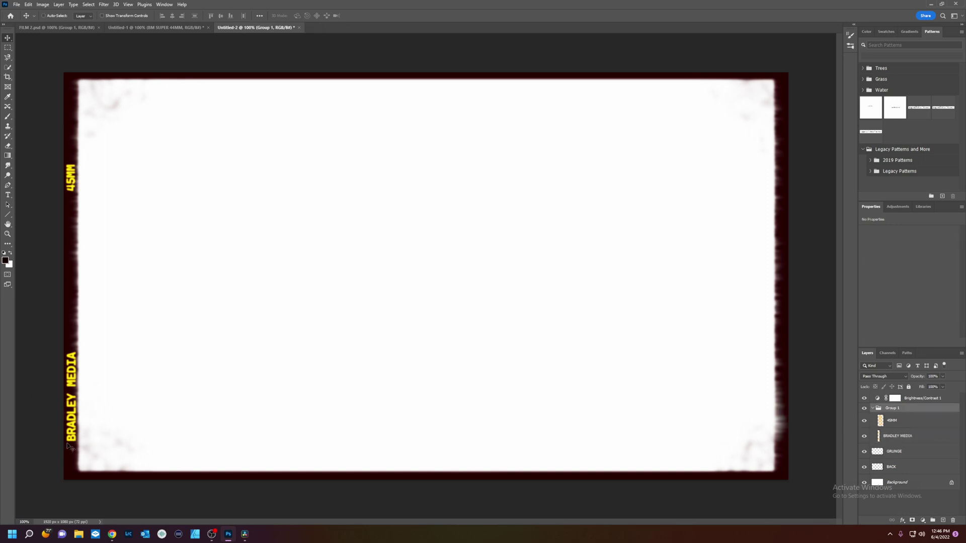
pyautogui.moveTo(71, 439); pyautogui.dragTo(71, 438)
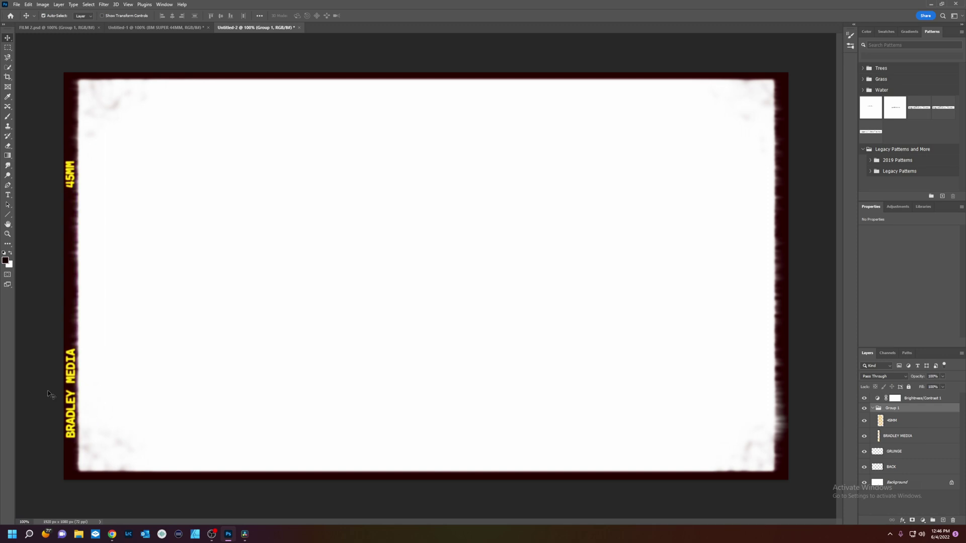
# Quick Export the matte as a PNG named FRAME 3.
pyautogui.click(16, 4)
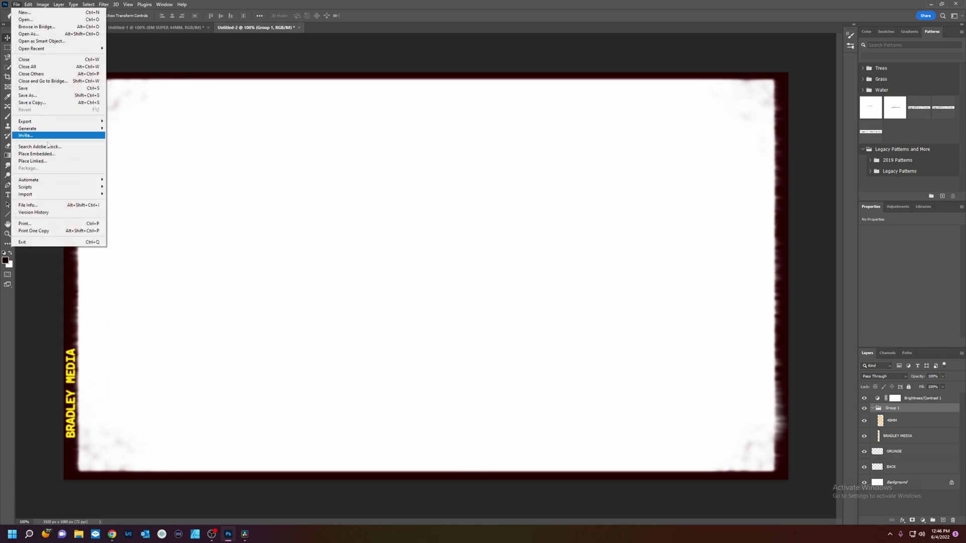
pyautogui.moveTo(51, 121)
pyautogui.click(144, 121)
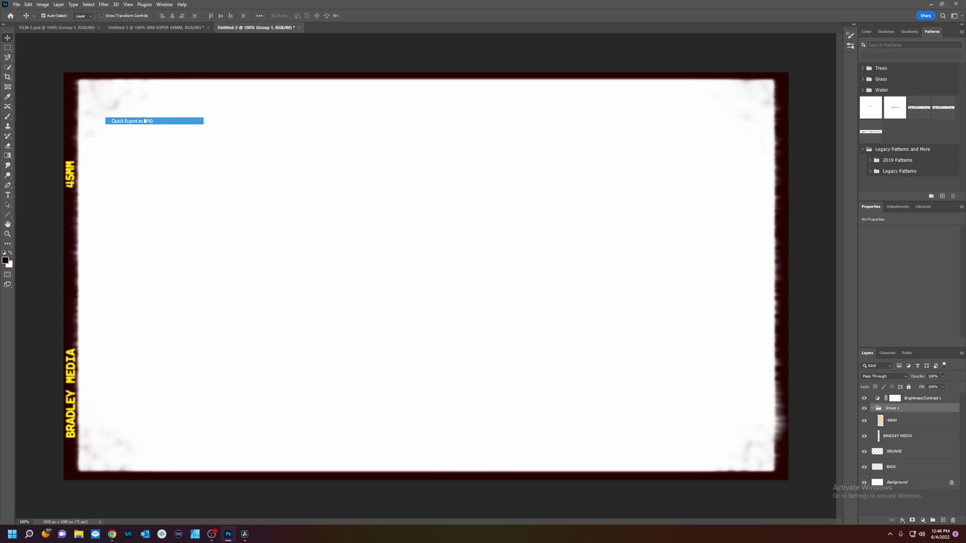
pyautogui.write('FRAME')
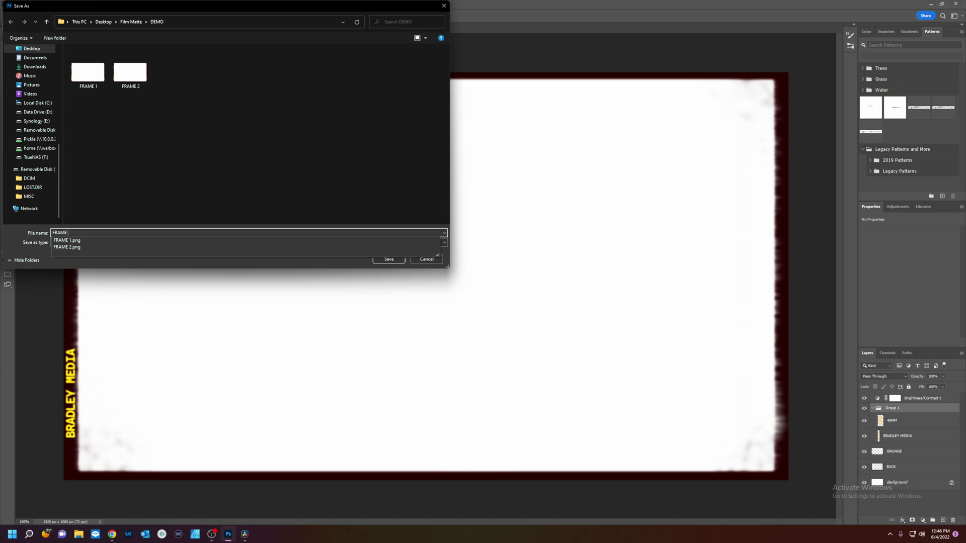
pyautogui.write(' 3')
pyautogui.press('Return')
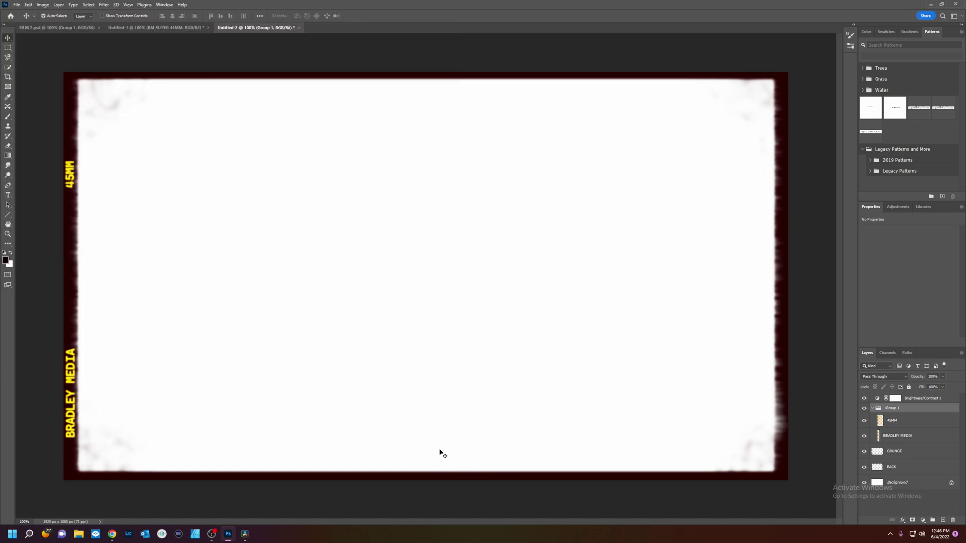
# Shift the black BACK border layer slightly left to X 2 px.
pyautogui.click(894, 469)
pyautogui.press('ctrl')
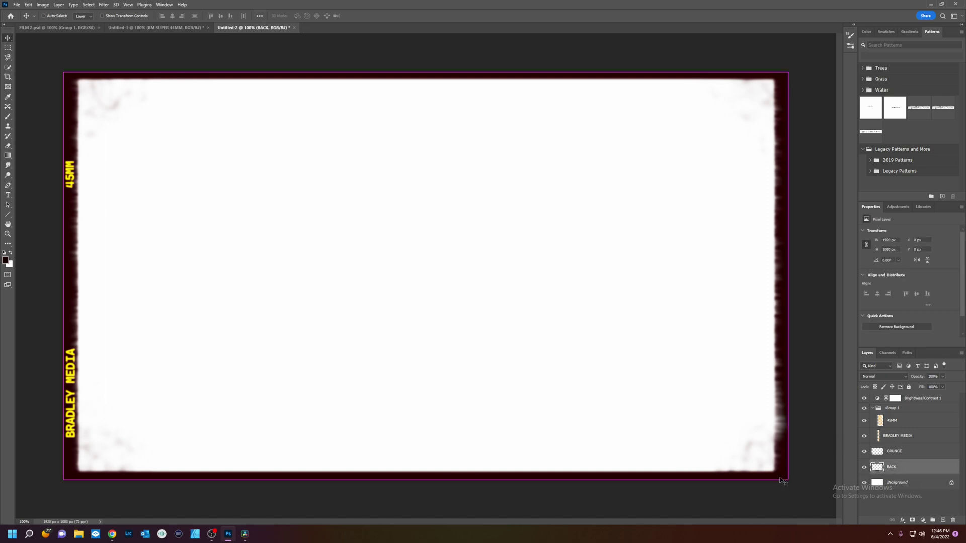
pyautogui.moveTo(782, 476); pyautogui.dragTo(782, 474)
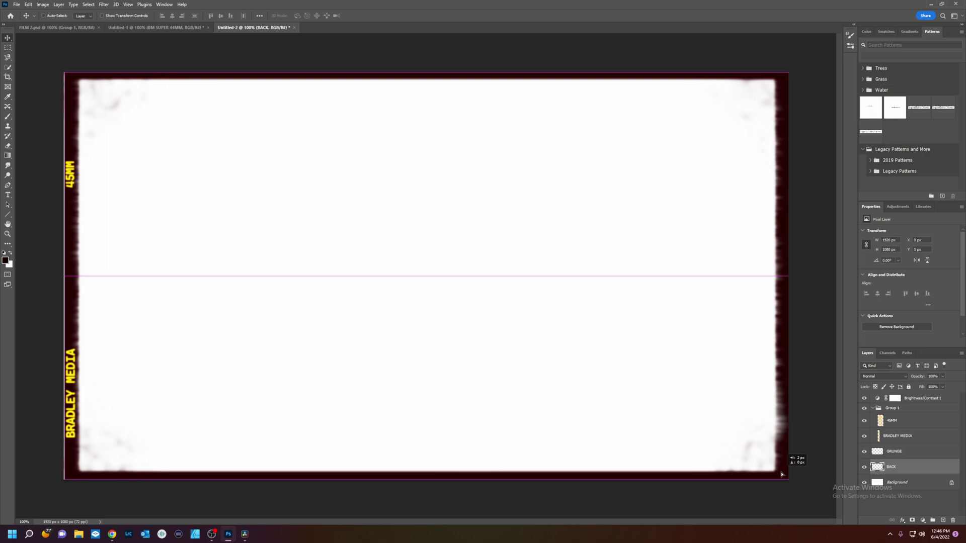
pyautogui.moveTo(781, 473); pyautogui.dragTo(782, 474)
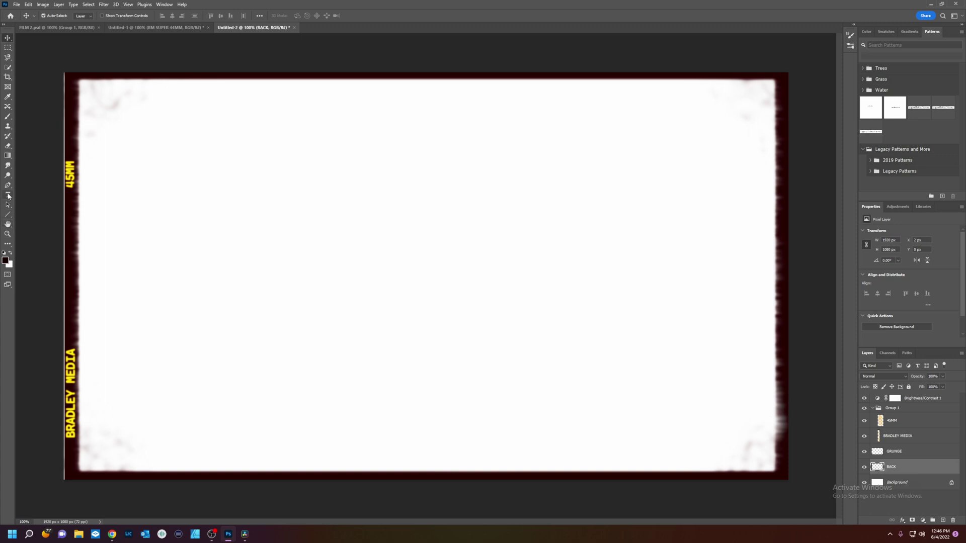
# Paint the thin white sliver along the left edge dark, then deselect.
pyautogui.press('b')
pyautogui.hotkey('ctrl', 'z')
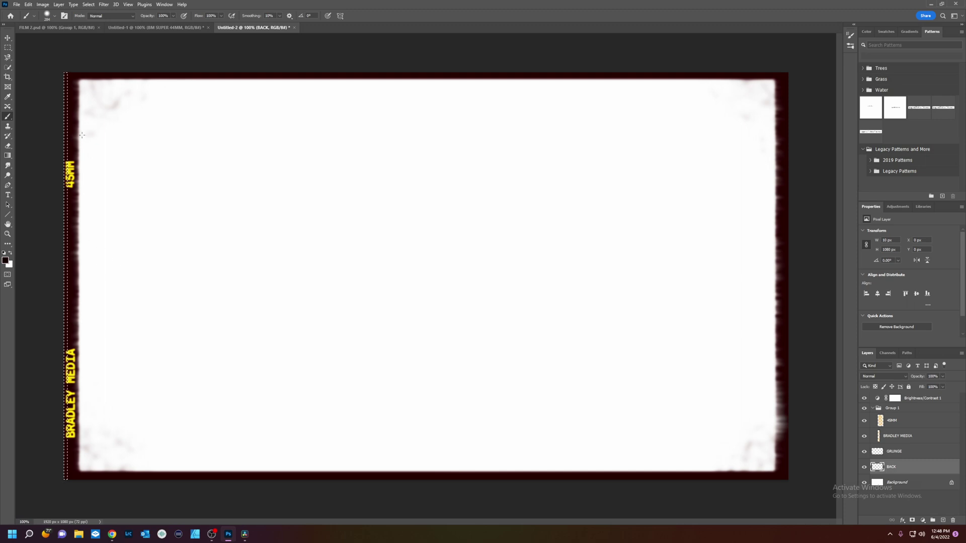
pyautogui.click(89, 5)
pyautogui.click(96, 19)
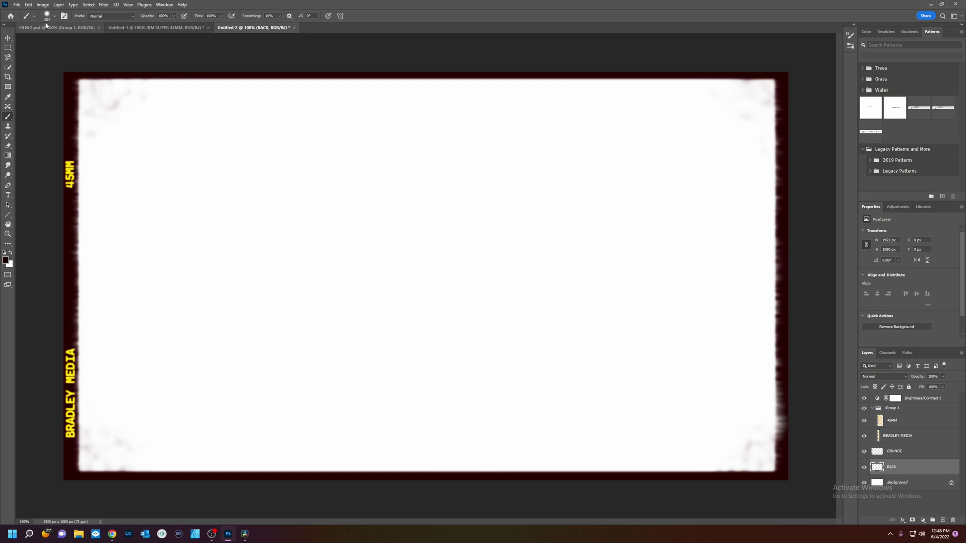
# Quick Export the matte as a PNG named FRAME 4.
pyautogui.click(16, 4)
pyautogui.moveTo(60, 122)
pyautogui.click(143, 122)
pyautogui.write('F')
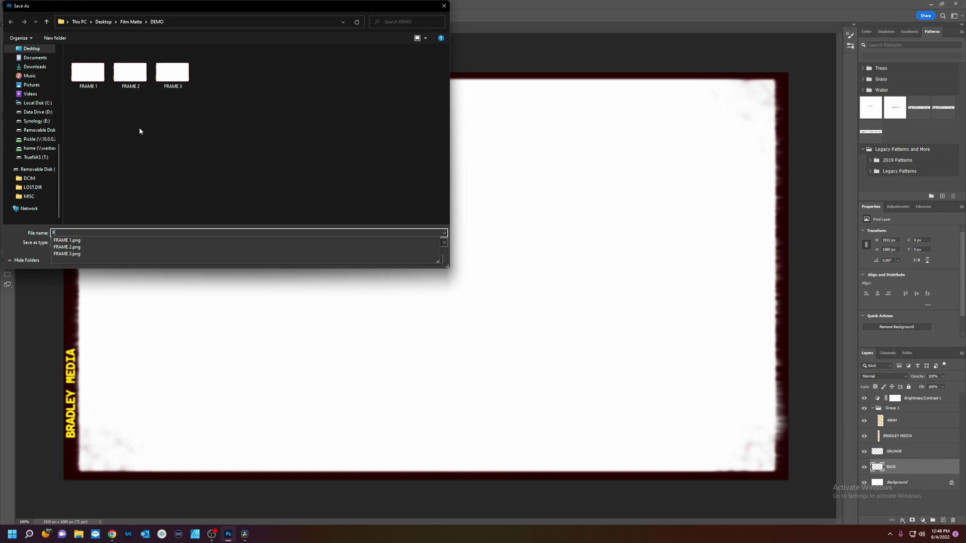
pyautogui.write('RAME 4')
pyautogui.press('Return')
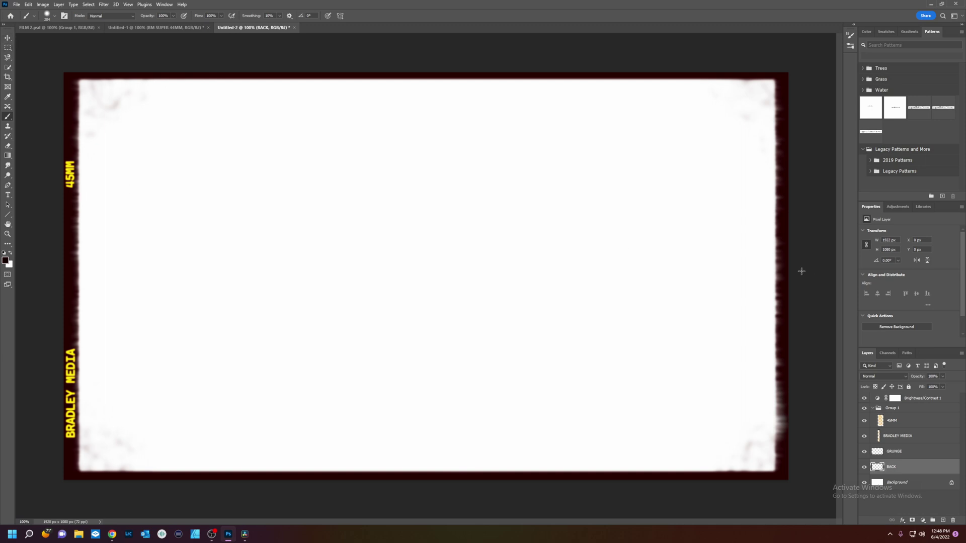
# Nudge the Group 1 text (45MM and BRADLEY MEDIA) down slightly.
pyautogui.click(899, 413)
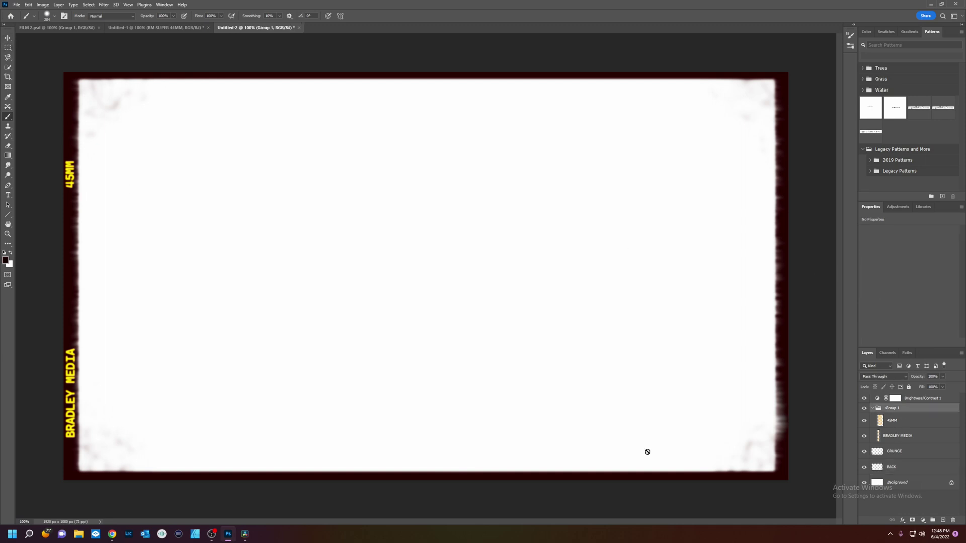
pyautogui.click(7, 37)
pyautogui.moveTo(69, 438); pyautogui.dragTo(69, 438)
# Quick Export the matte as a PNG named FRAME 5.
pyautogui.click(16, 4)
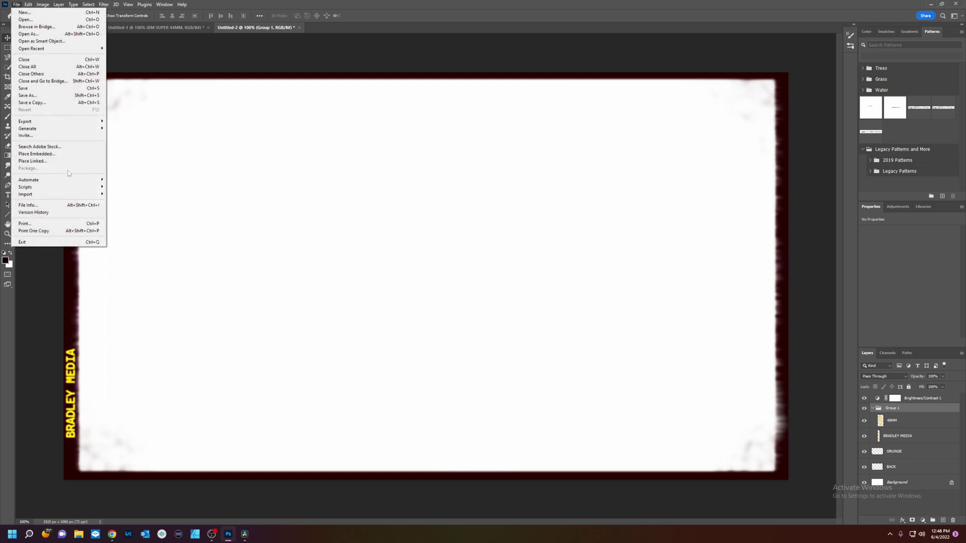
pyautogui.moveTo(66, 125)
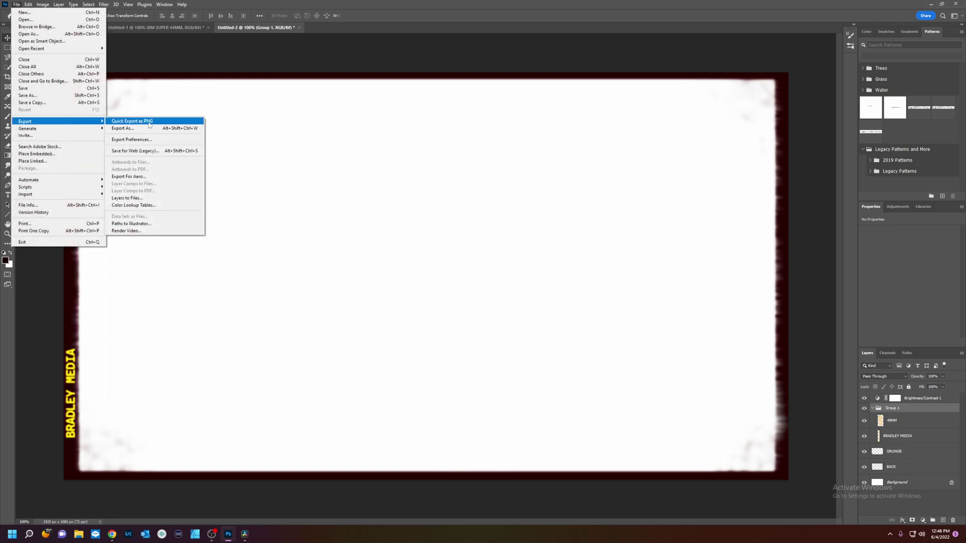
pyautogui.click(149, 121)
pyautogui.write('FRAME')
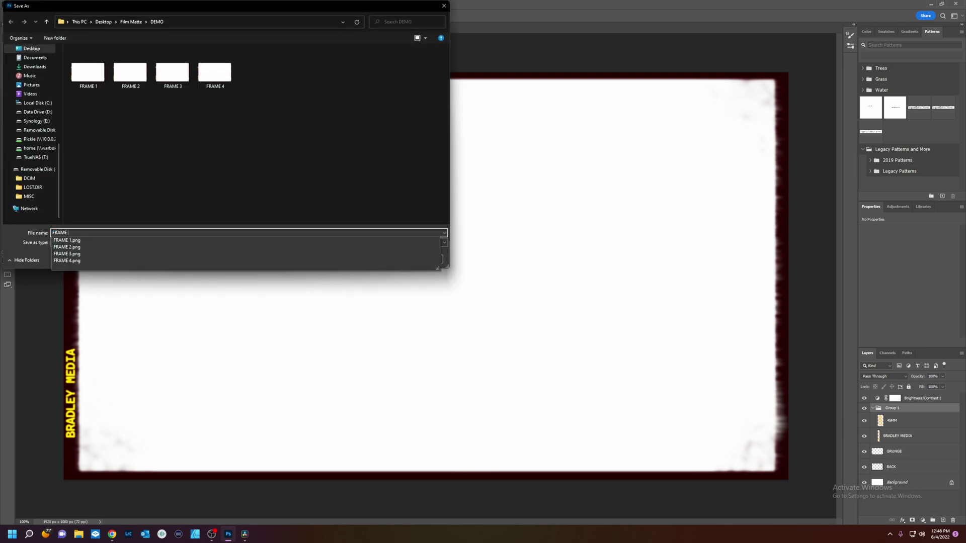
pyautogui.write(' 5')
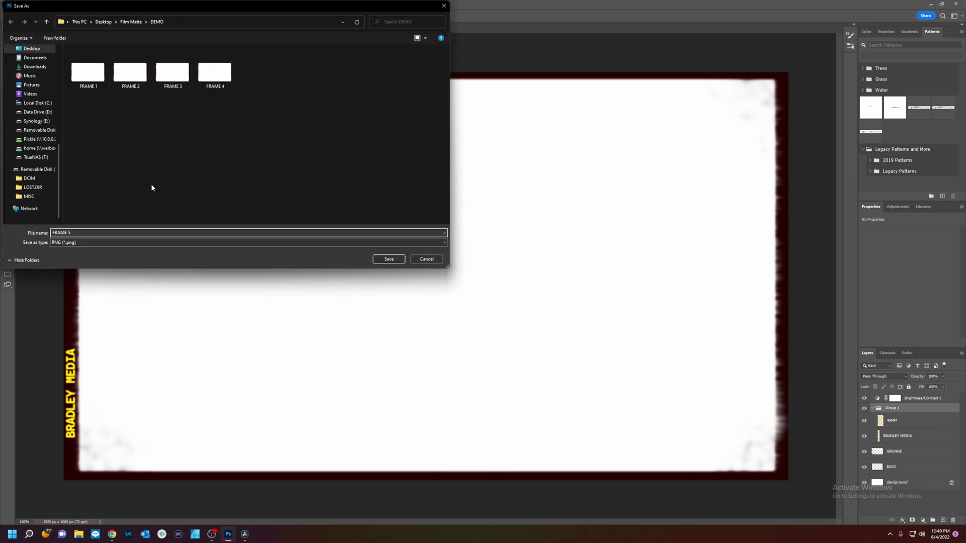
pyautogui.click(388, 259)
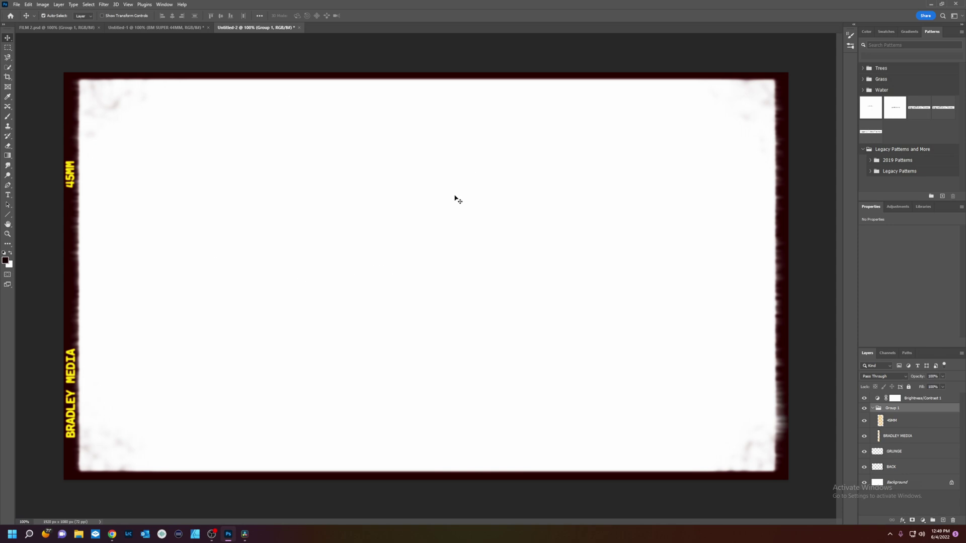
pyautogui.click(931, 5)
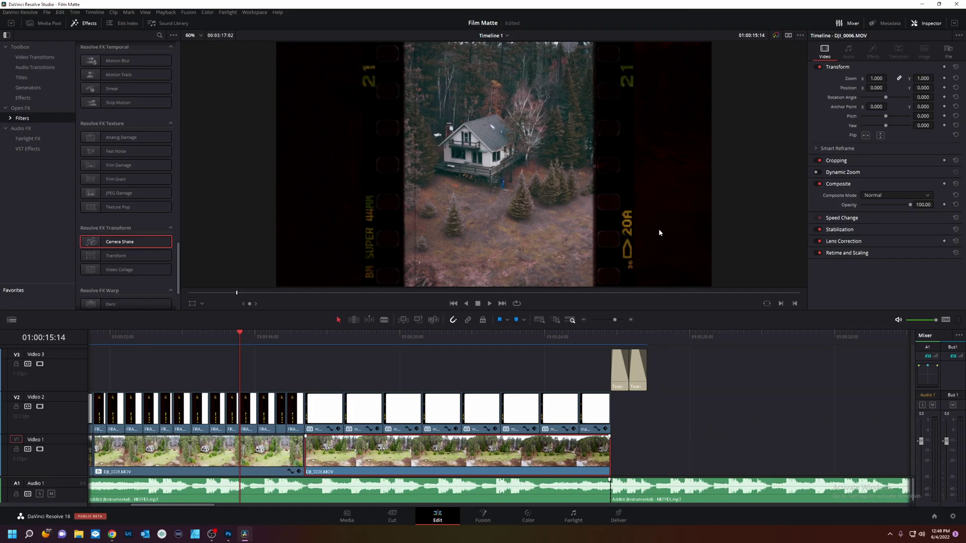
# Put the DJI_0007 drone clip on the DEMO timeline and import the FRAME 1–5 PNGs.
pyautogui.click(646, 343)
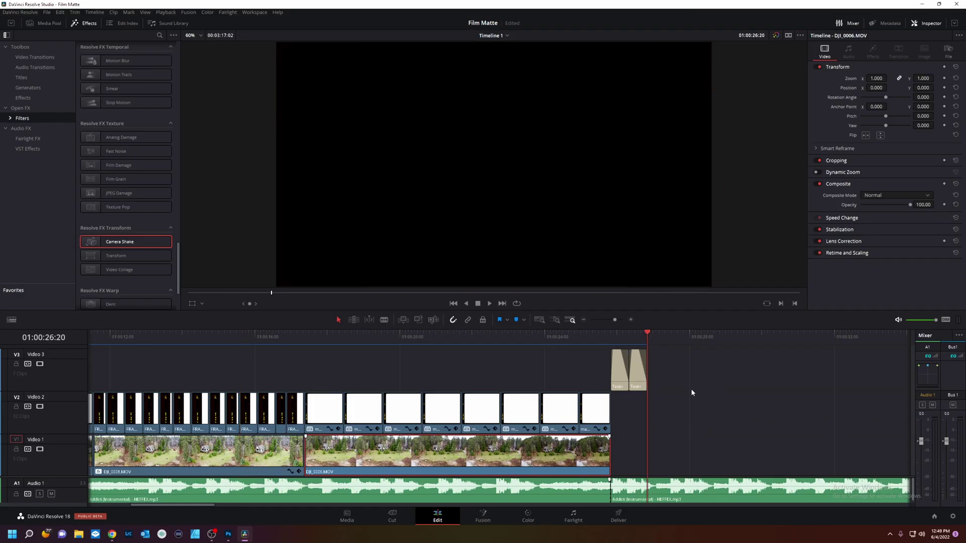
pyautogui.click(44, 23)
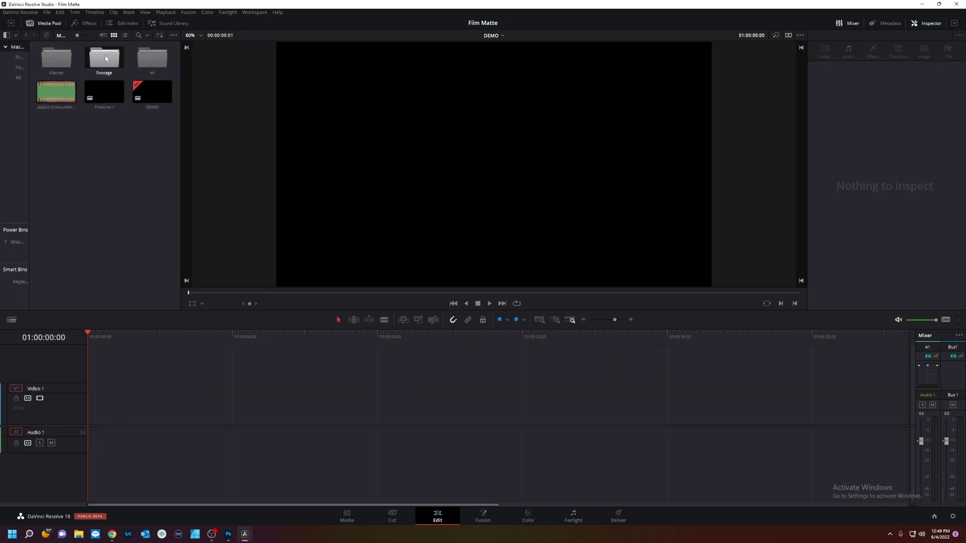
pyautogui.moveTo(70, 62); pyautogui.dragTo(95, 402)
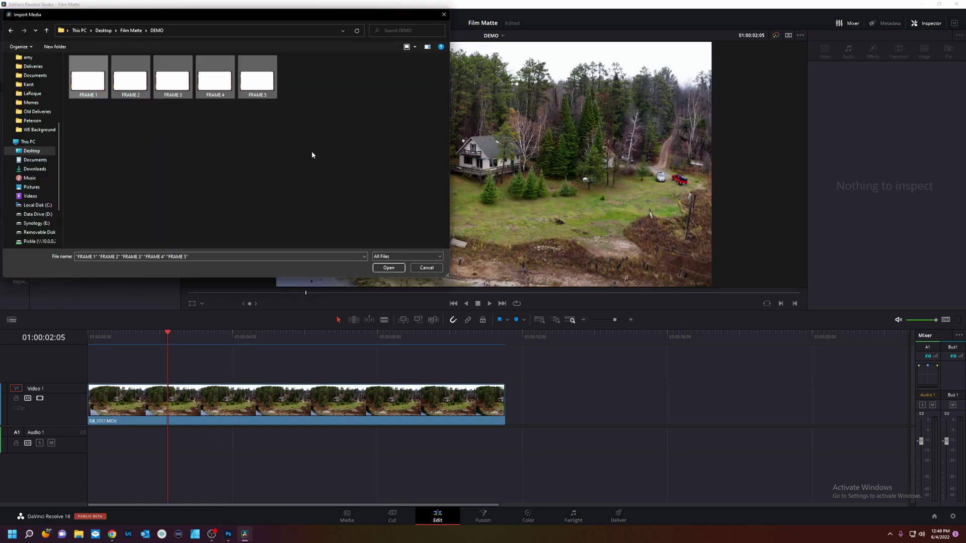
pyautogui.click(400, 268)
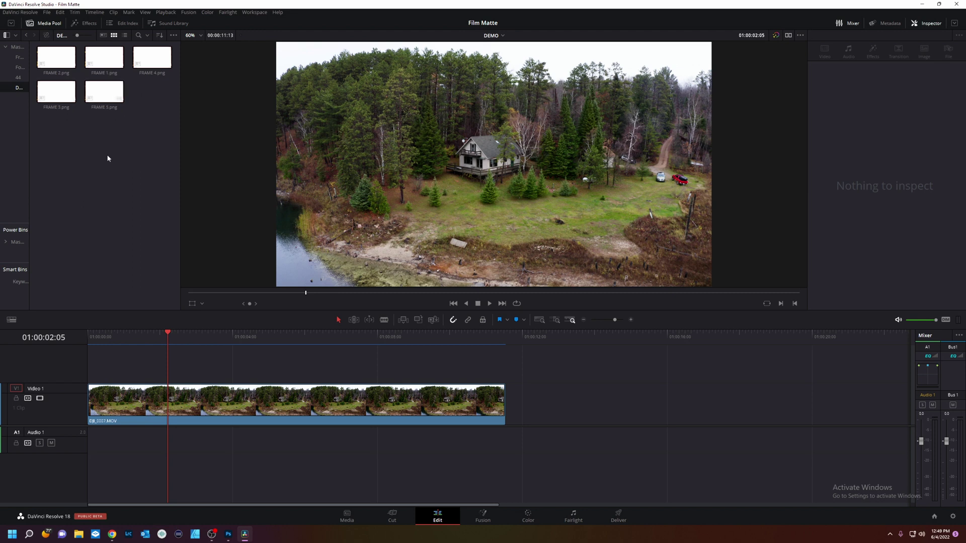
# Place FRAME 1.png at the start of track V2 above the footage and trim it shorter.
pyautogui.moveTo(105, 57); pyautogui.dragTo(90, 362)
pyautogui.click(103, 335)
pyautogui.press('space')
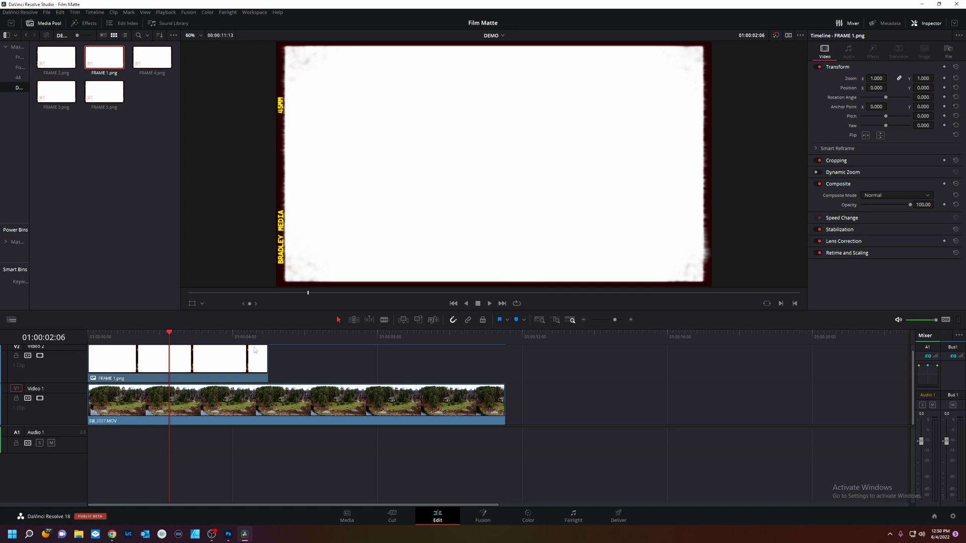
pyautogui.moveTo(264, 359); pyautogui.dragTo(125, 376)
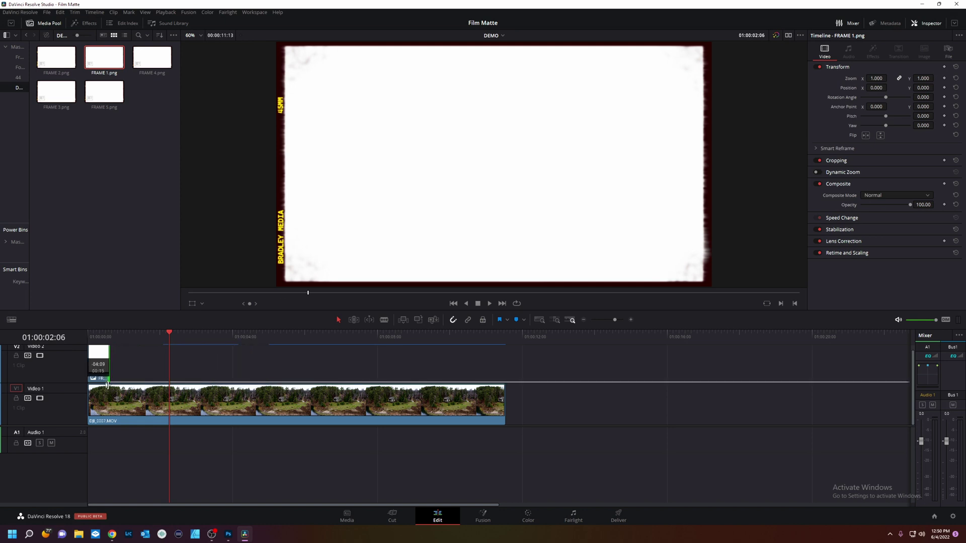
pyautogui.moveTo(107, 384); pyautogui.dragTo(107, 385)
# Zoom in and trim FRAME 1.png down to a brief flash, reviewing playback.
pyautogui.click(631, 319)
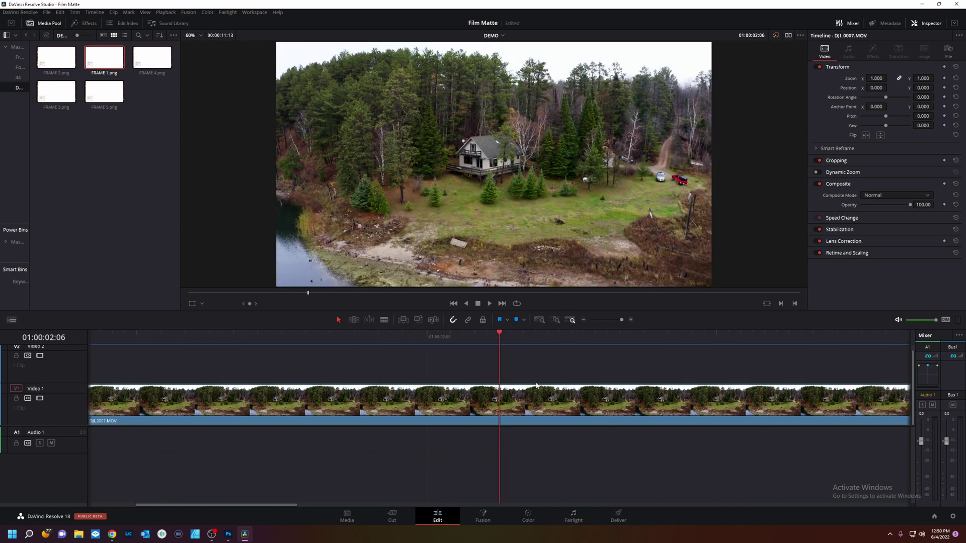
pyautogui.hscroll(-5, 324, 488)
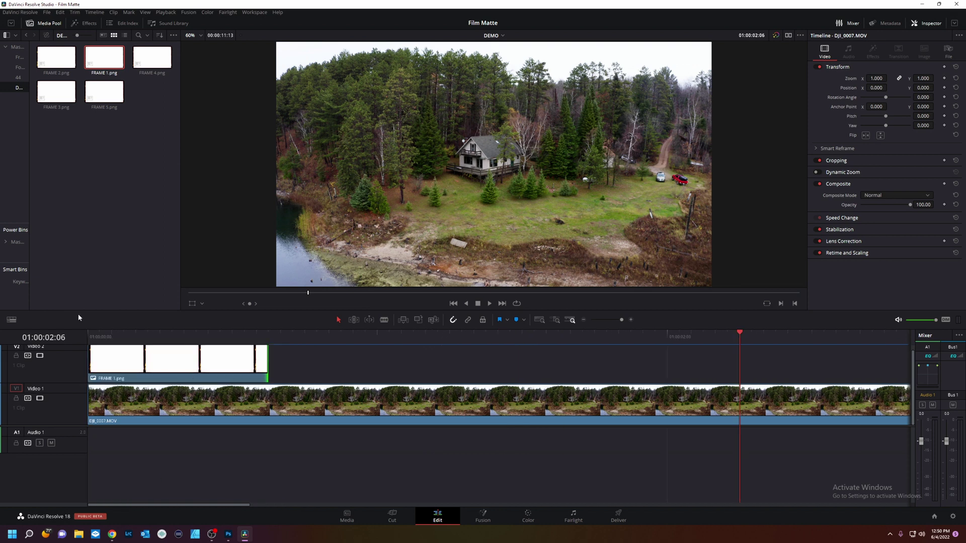
pyautogui.click(125, 335)
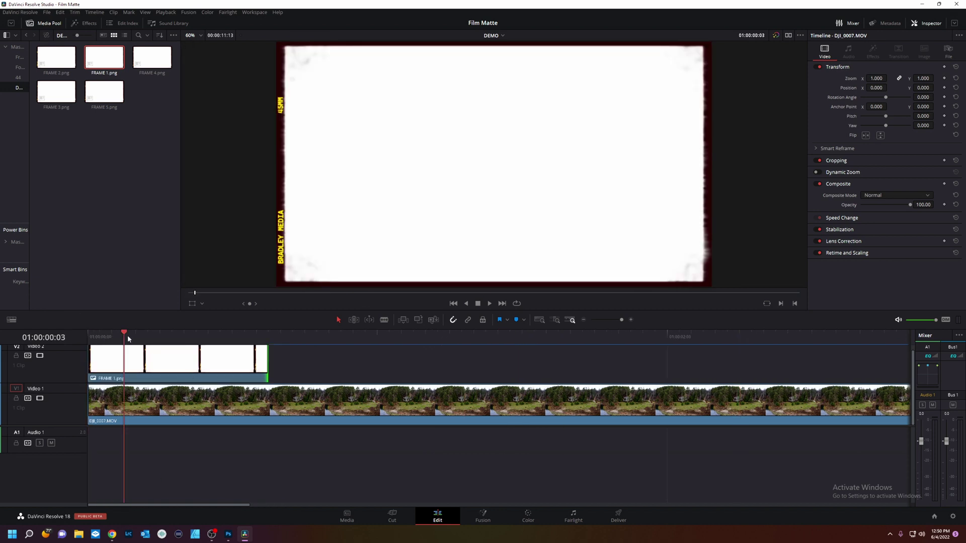
pyautogui.moveTo(128, 338); pyautogui.dragTo(87, 334)
pyautogui.press('space')
pyautogui.press('space')
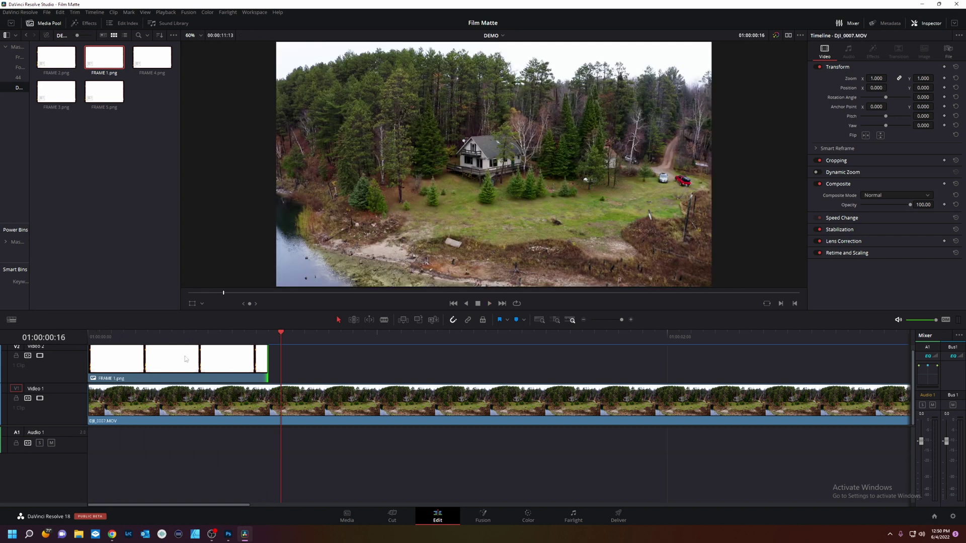
pyautogui.moveTo(267, 363); pyautogui.dragTo(145, 363)
pyautogui.click(107, 333)
pyautogui.press('space')
pyautogui.click(105, 334)
pyautogui.press('space')
pyautogui.press('space')
# Line up FRAME 2, 3, 4 and 5.png on V2 right after FRAME 1.
pyautogui.moveTo(56, 58); pyautogui.dragTo(160, 364)
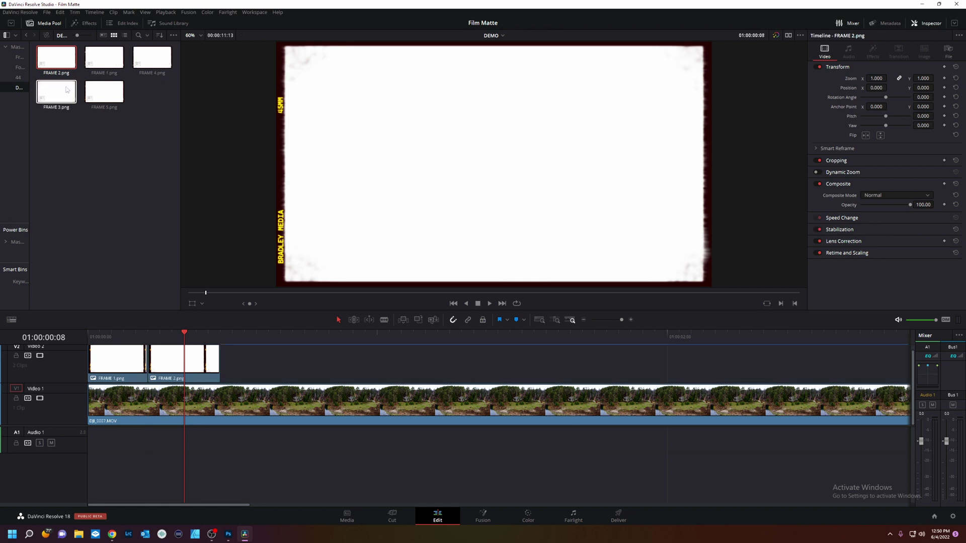
pyautogui.moveTo(56, 92); pyautogui.dragTo(217, 364)
pyautogui.moveTo(152, 58); pyautogui.dragTo(302, 364)
pyautogui.moveTo(104, 92); pyautogui.dragTo(407, 365)
# Duplicate the five FRAME matte clips along V2 past the drone clip's end, then select them all.
pyautogui.hotkey('shift', 'z')
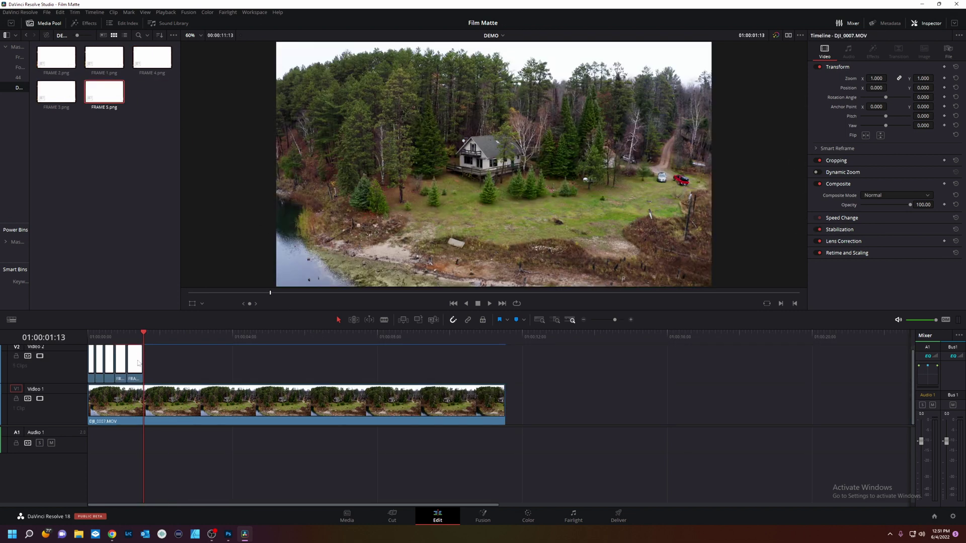
pyautogui.moveTo(154, 358); pyautogui.dragTo(85, 361)
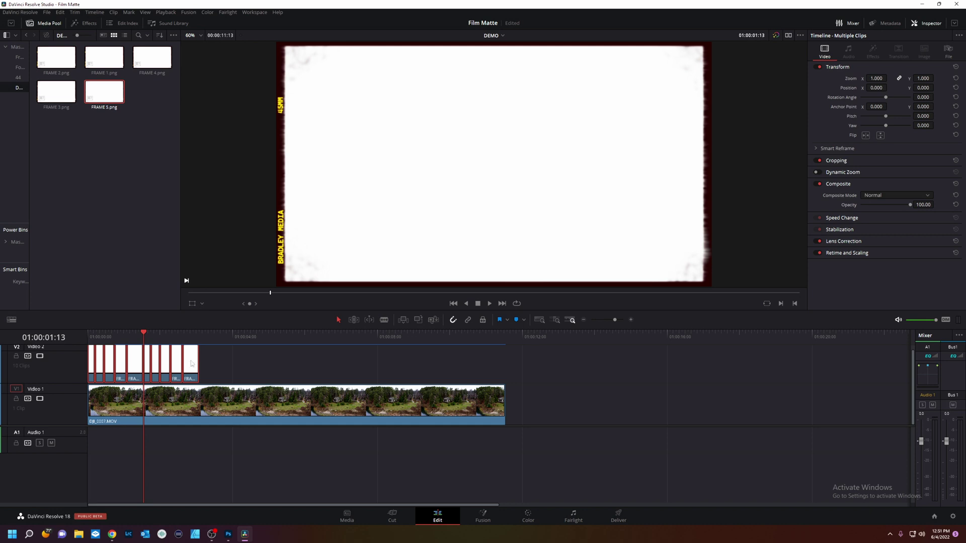
pyautogui.moveTo(191, 363); pyautogui.dragTo(524, 362)
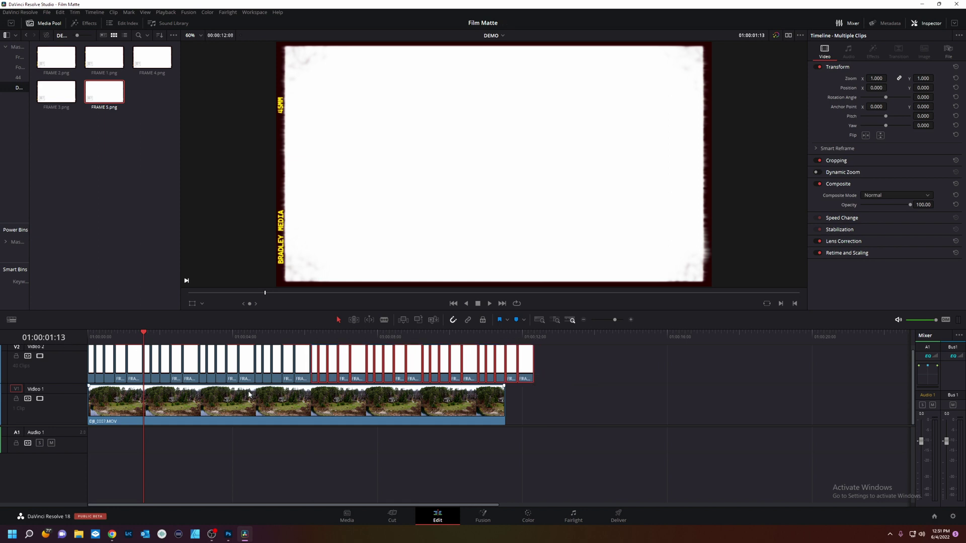
pyautogui.hotkey('ctrl', 'a')
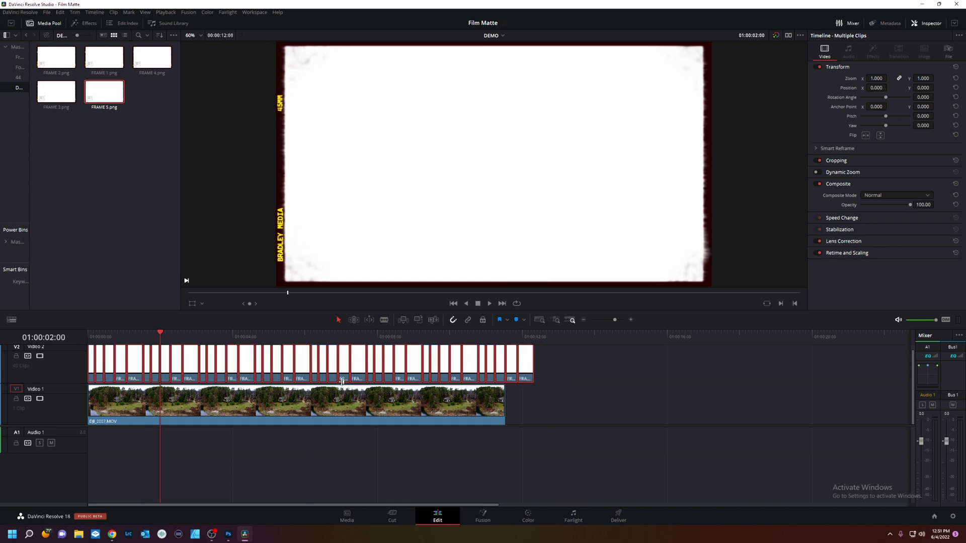
# Turn the V2 frame clips into Compound Clip 1 and trim it to end with the drone clip.
pyautogui.rightClick(300, 363)
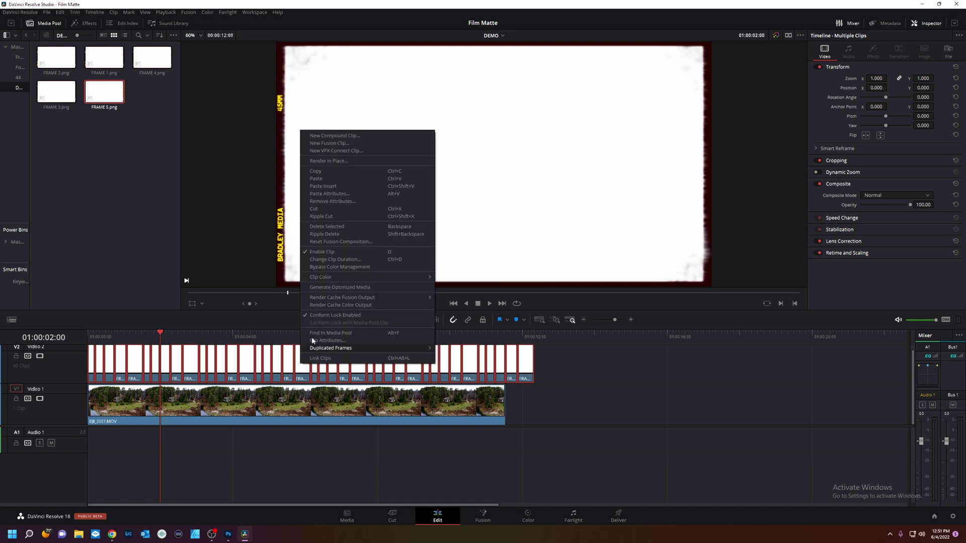
pyautogui.click(353, 137)
pyautogui.click(527, 286)
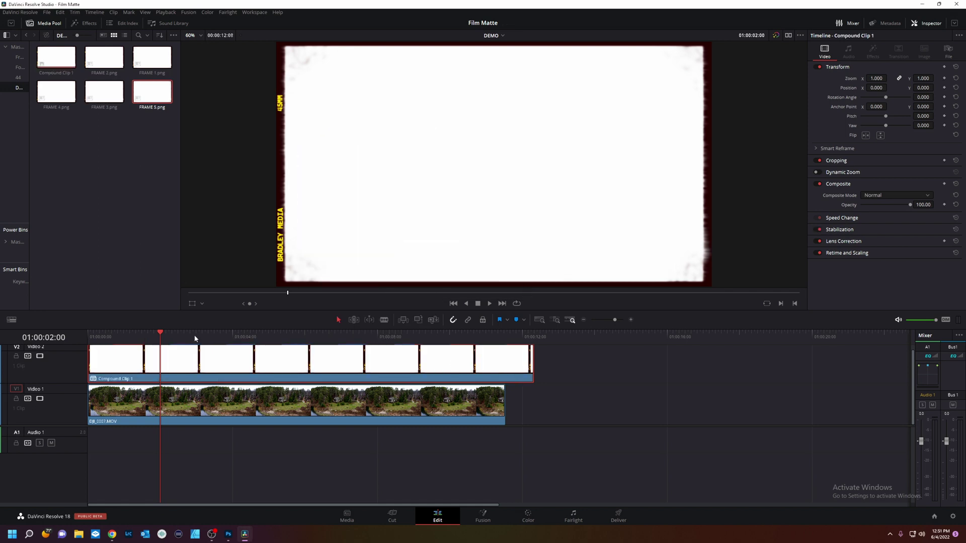
pyautogui.moveTo(532, 365); pyautogui.dragTo(504, 365)
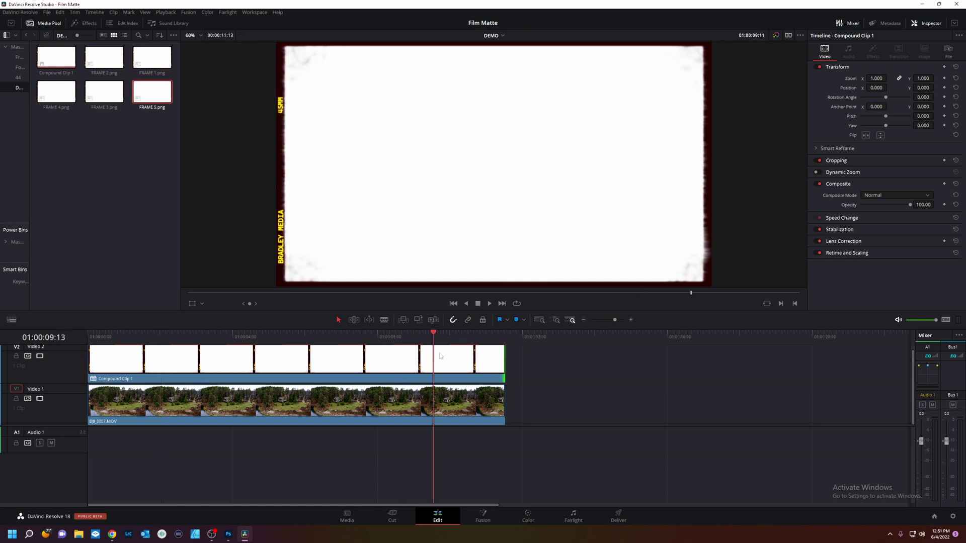
pyautogui.moveTo(443, 356); pyautogui.dragTo(25, 323)
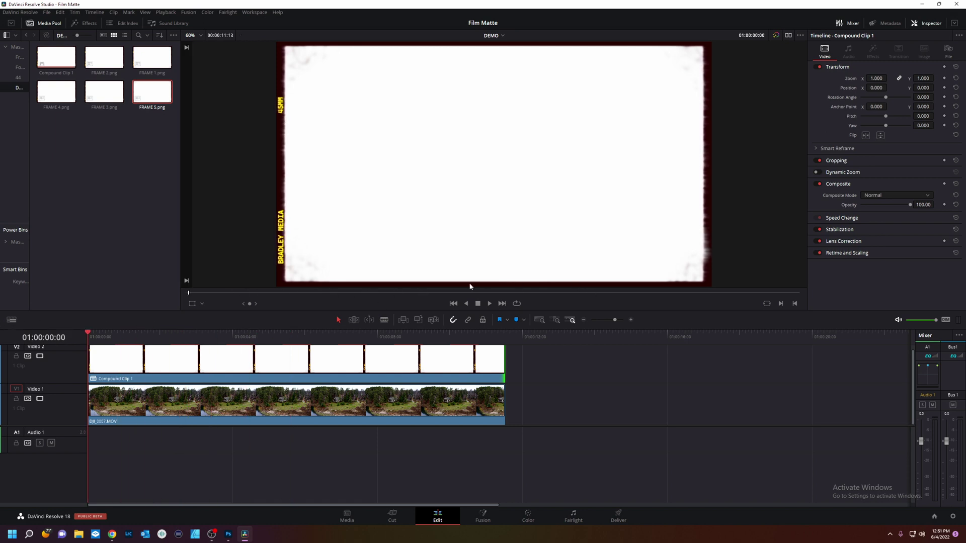
# Set Compound Clip 1's Composite Mode to Multiply and play the framed result.
pyautogui.click(253, 369)
pyautogui.click(895, 196)
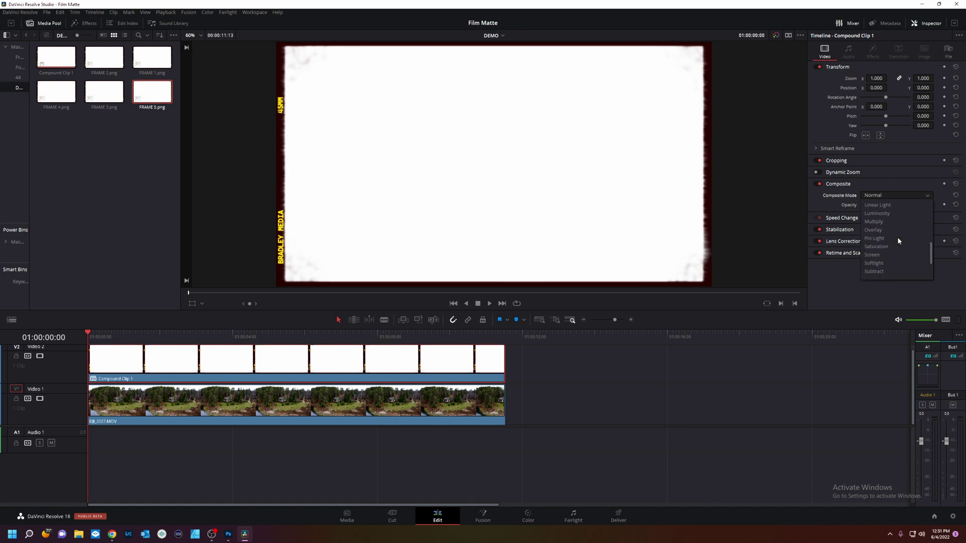
pyautogui.click(889, 222)
pyautogui.press('space')
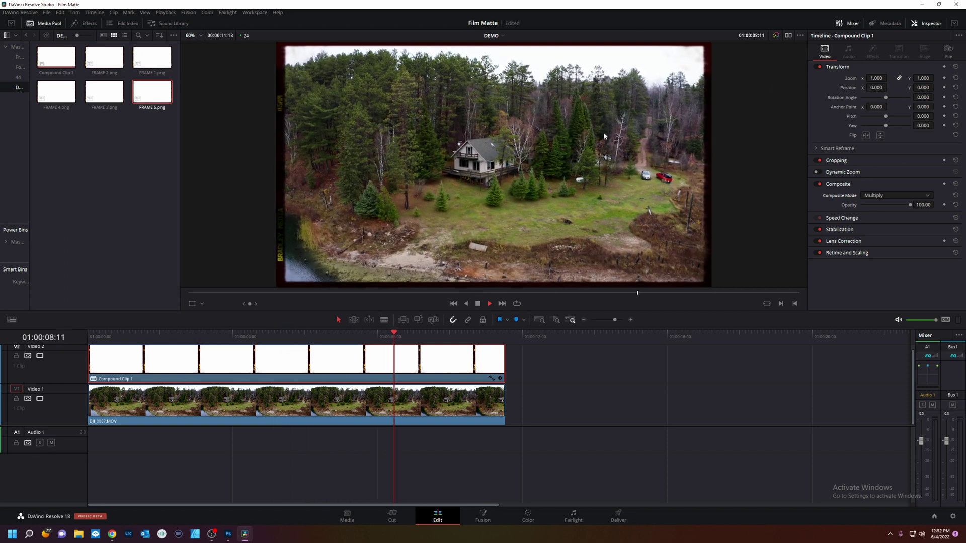
# Stop playback, select DJI_0007.MOV on V1, and browse the Resolve FX filters to Flicker Addition.
pyautogui.press('space')
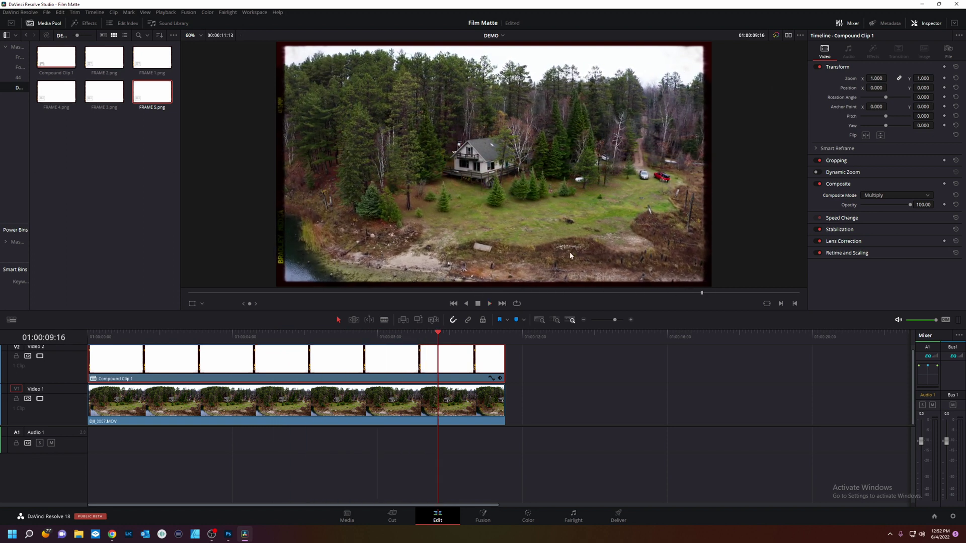
pyautogui.click(328, 396)
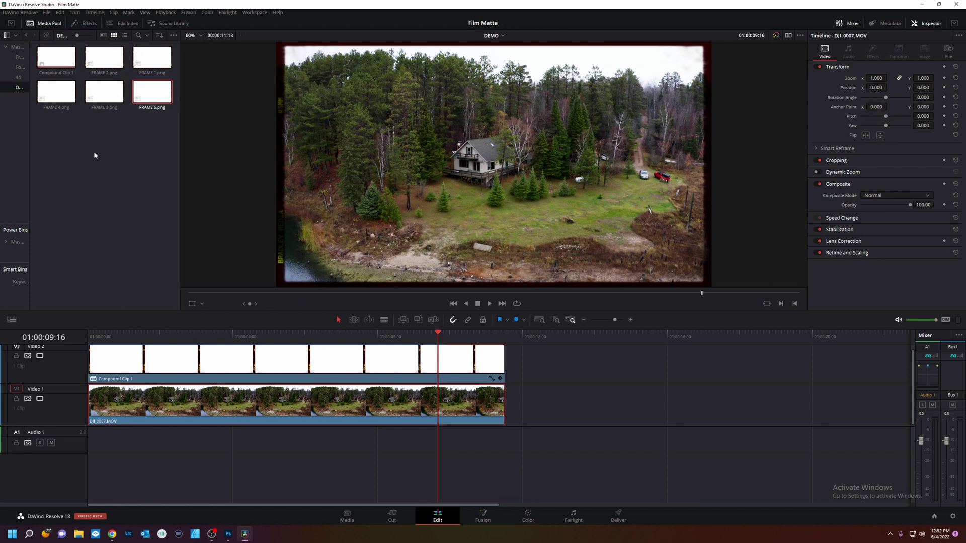
pyautogui.click(86, 25)
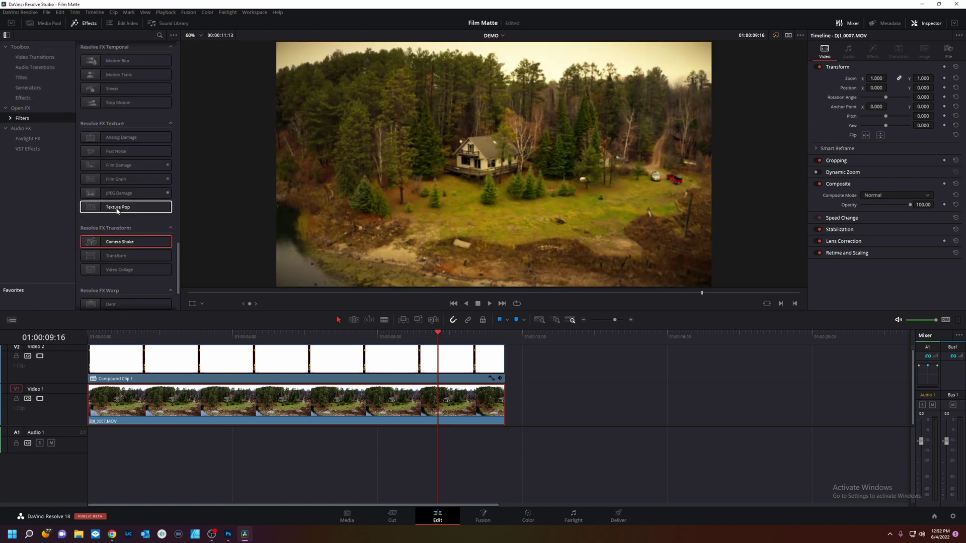
pyautogui.scroll(3, 112, 181)
pyautogui.scroll(10, 112, 185)
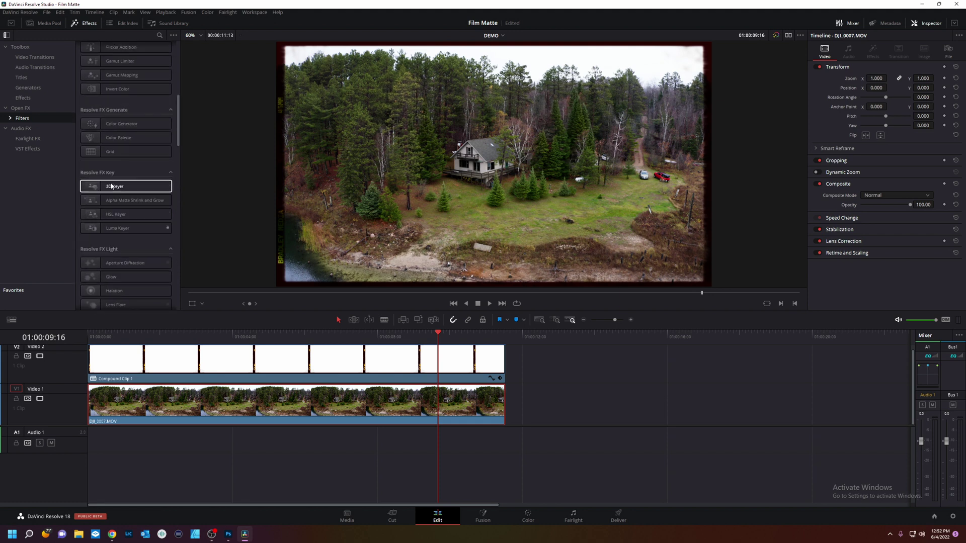
pyautogui.scroll(-3, 111, 186)
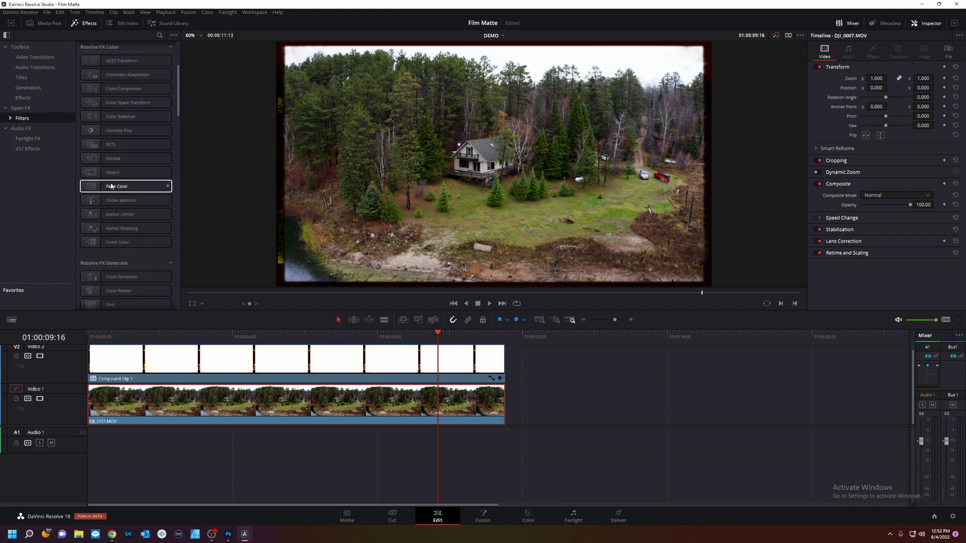
pyautogui.scroll(3, 110, 207)
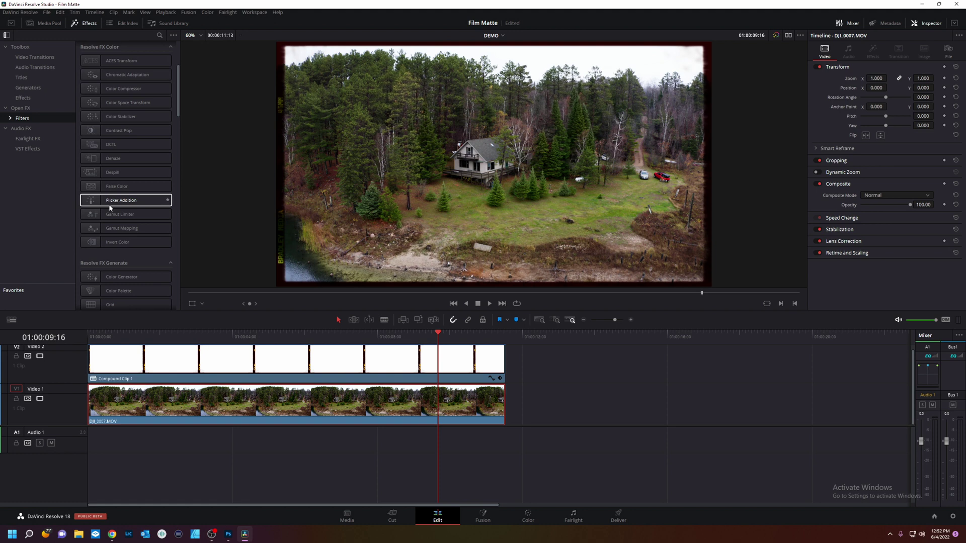
# Apply Flicker Addition to the drone clip as Flicker Gamma with Range lowered to about 0.1.
pyautogui.click(103, 201)
pyautogui.moveTo(103, 202); pyautogui.dragTo(221, 399)
pyautogui.click(873, 51)
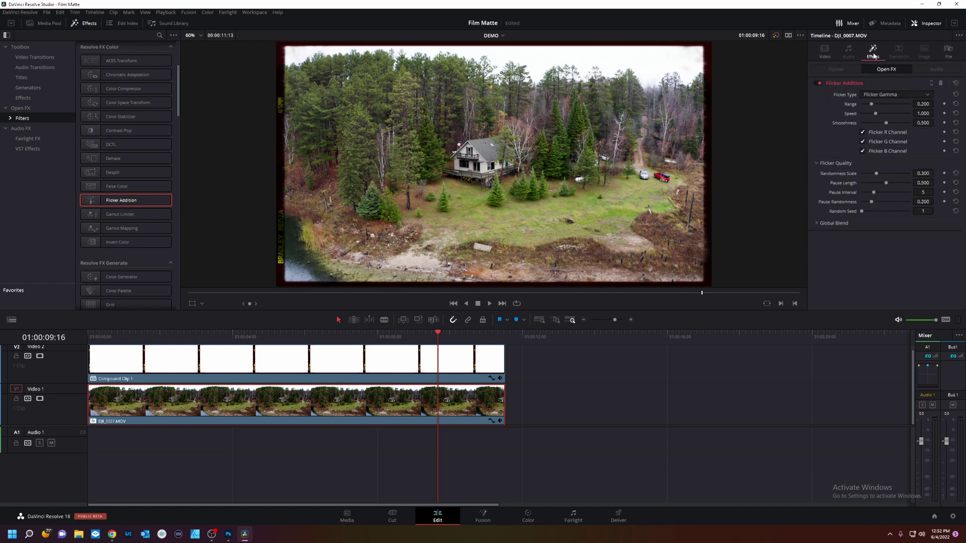
pyautogui.moveTo(870, 104); pyautogui.dragTo(879, 117)
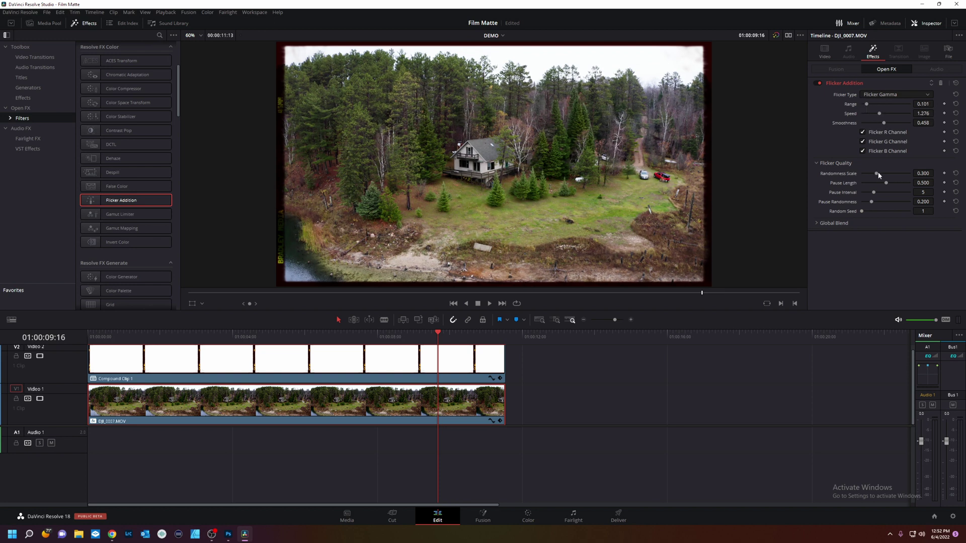
pyautogui.click(135, 333)
pyautogui.click(102, 336)
pyautogui.press('space')
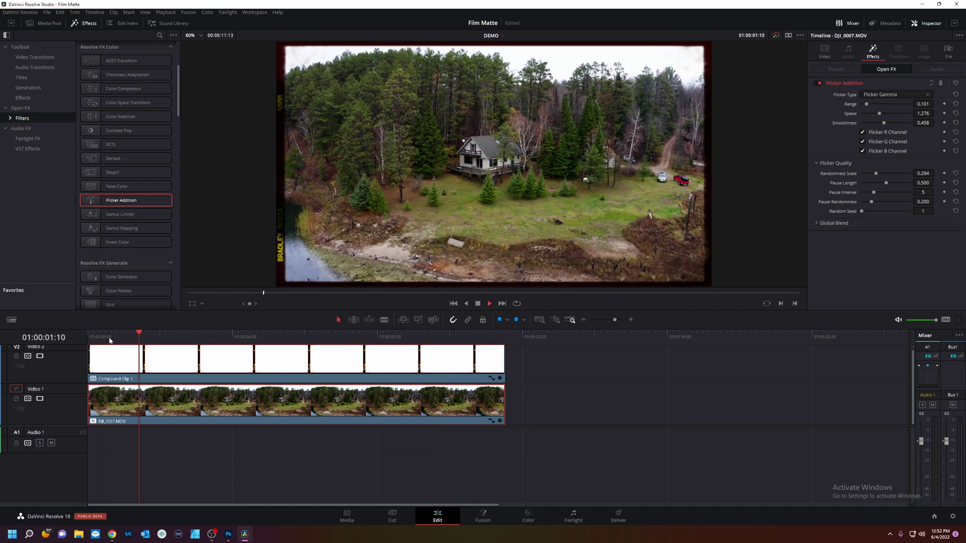
pyautogui.press('space')
# Set flicker Speed to 1.547, fine-tune Range lower, and reduce Blend to 0.287.
pyautogui.moveTo(879, 114); pyautogui.dragTo(883, 116)
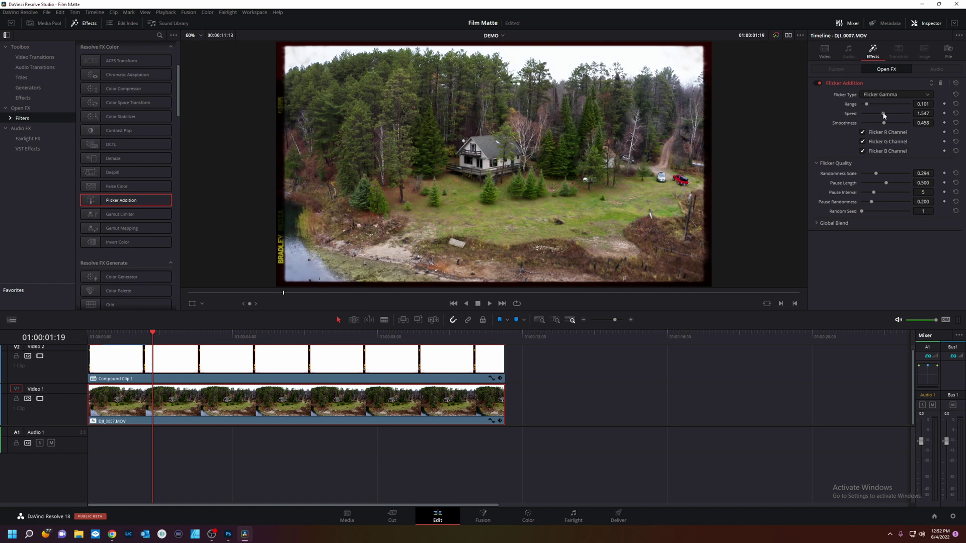
pyautogui.click(135, 334)
pyautogui.click(119, 334)
pyautogui.press('space')
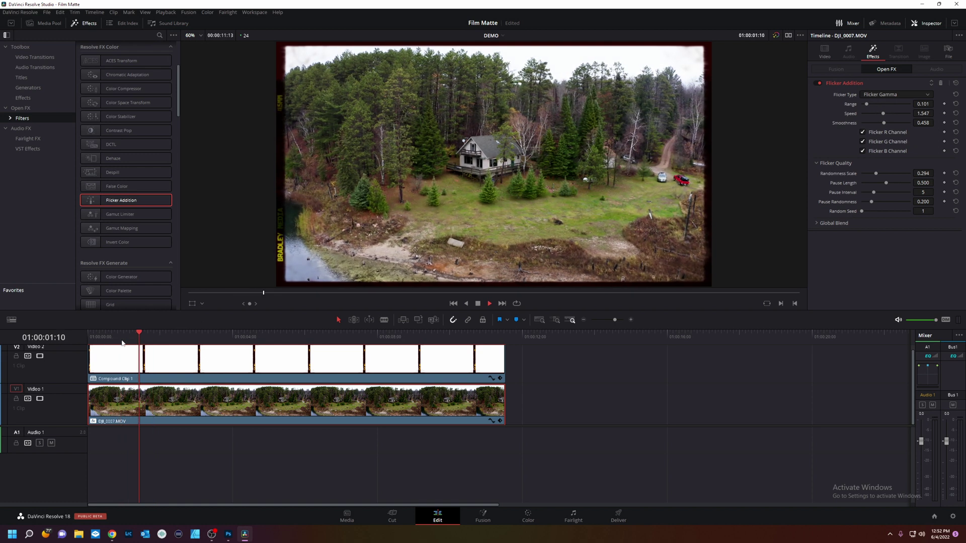
pyautogui.press('space')
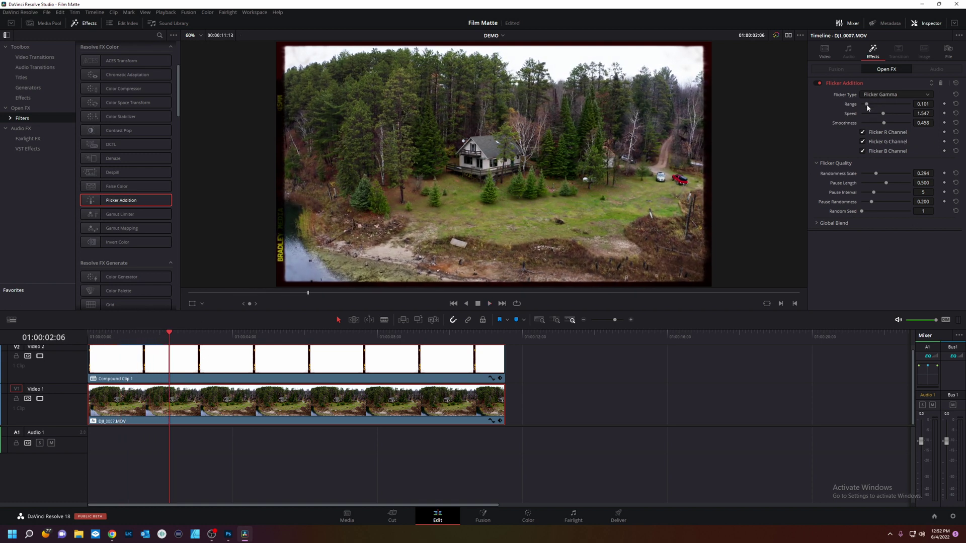
pyautogui.moveTo(866, 105); pyautogui.dragTo(873, 104)
pyautogui.press('space')
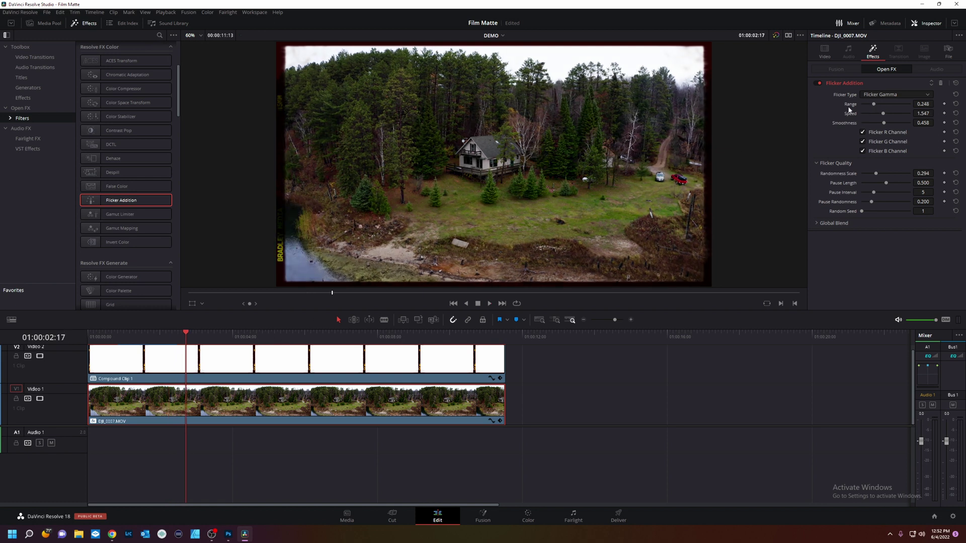
pyautogui.moveTo(868, 103); pyautogui.dragTo(865, 106)
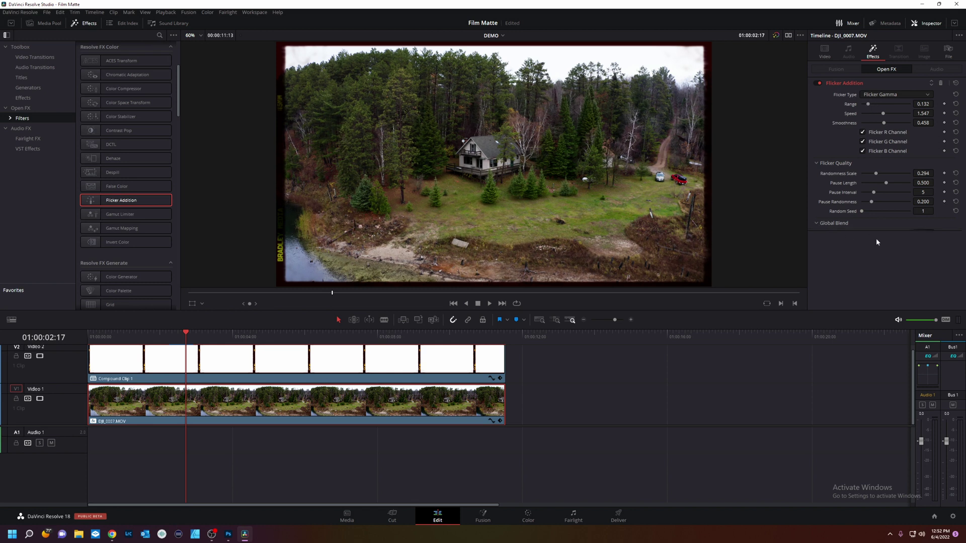
pyautogui.moveTo(890, 237); pyautogui.dragTo(875, 237)
pyautogui.press('space')
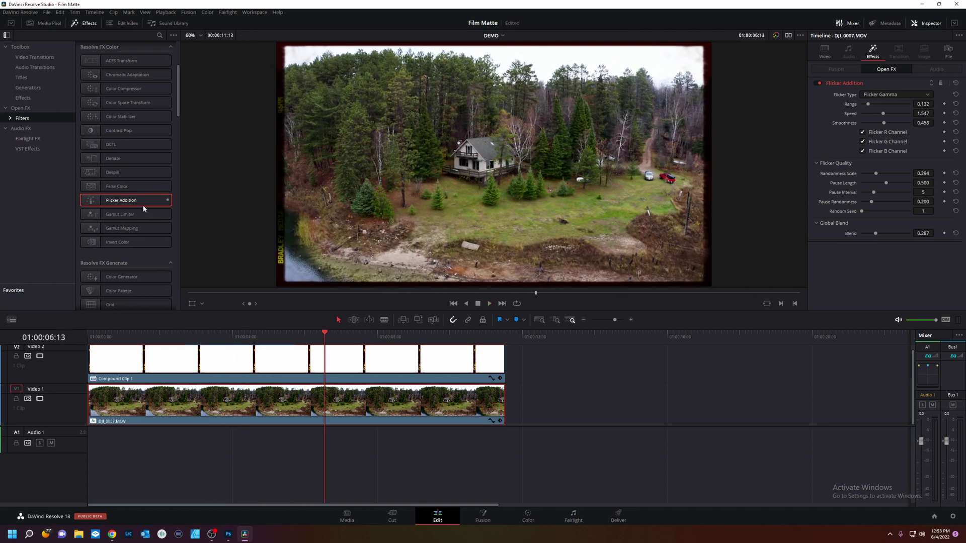
# Add Film Damage to DJI_0007.MOV with Film Blur 0.062 and Temp. Shift -0.008.
pyautogui.scroll(-10, 143, 208)
pyautogui.scroll(-5, 143, 208)
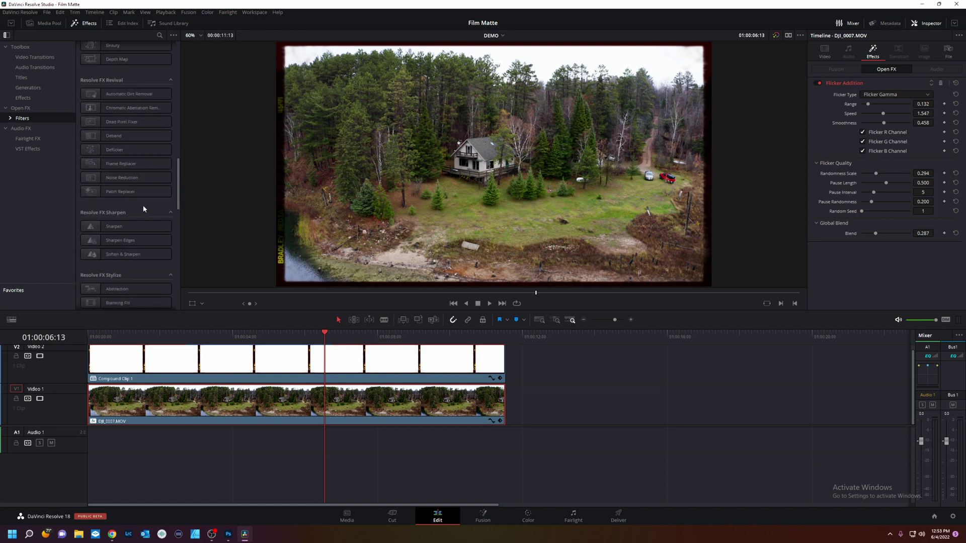
pyautogui.moveTo(145, 239); pyautogui.dragTo(277, 407)
pyautogui.moveTo(122, 338); pyautogui.dragTo(294, 336)
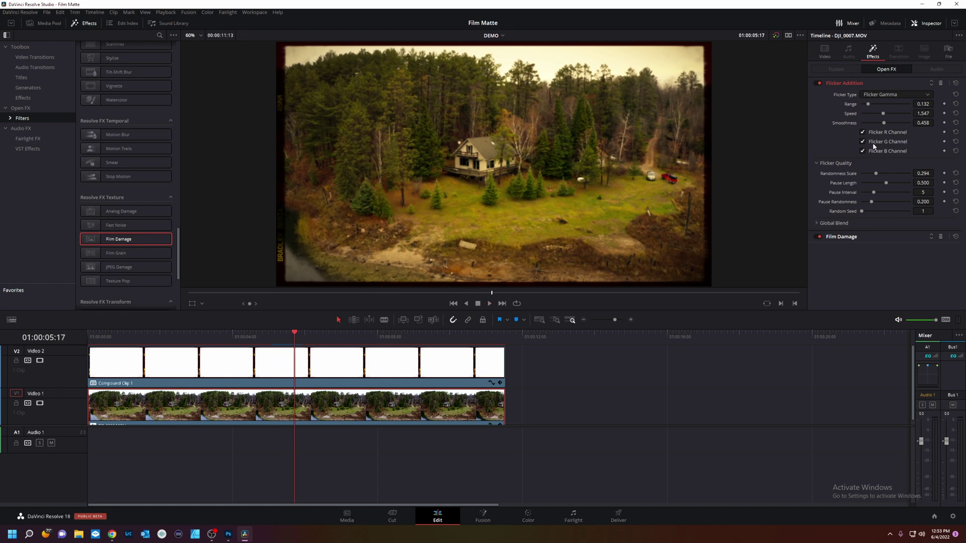
pyautogui.click(887, 83)
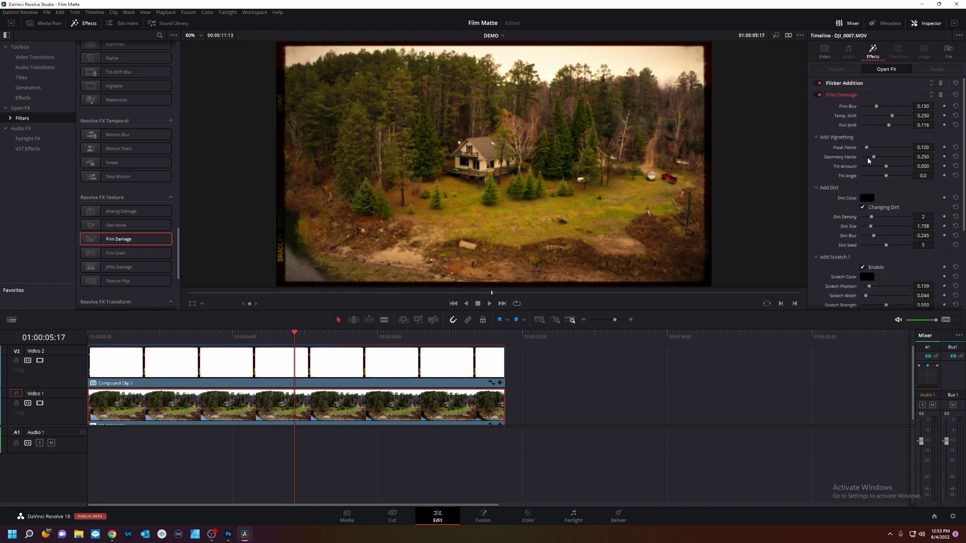
pyautogui.moveTo(878, 109); pyautogui.dragTo(868, 110)
pyautogui.moveTo(894, 119); pyautogui.dragTo(884, 119)
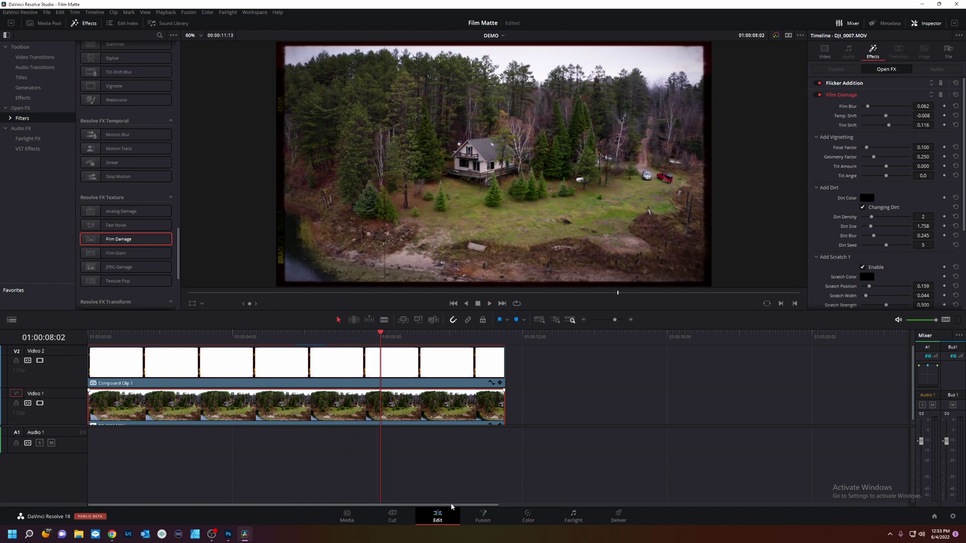
# On the Color page, lower Offset slightly, set Highlights to -100 and Shadows to 35.50.
pyautogui.click(520, 518)
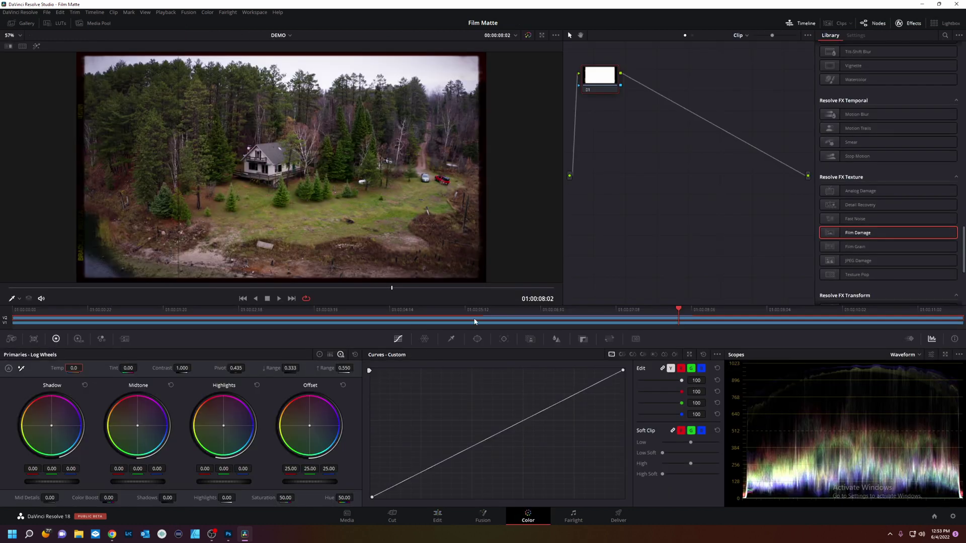
pyautogui.click(135, 321)
pyautogui.moveTo(599, 83); pyautogui.dragTo(610, 82)
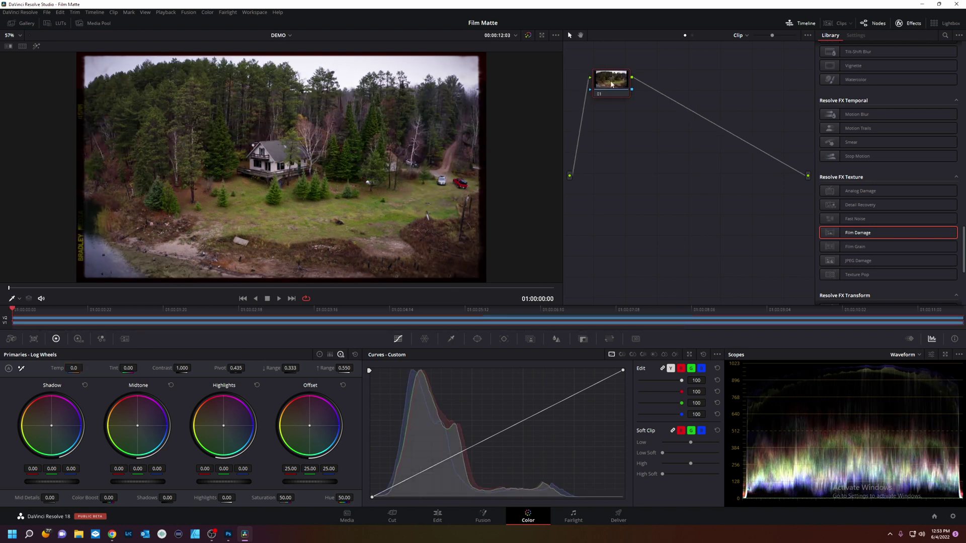
pyautogui.moveTo(302, 483); pyautogui.dragTo(296, 483)
pyautogui.moveTo(227, 497); pyautogui.dragTo(237, 497)
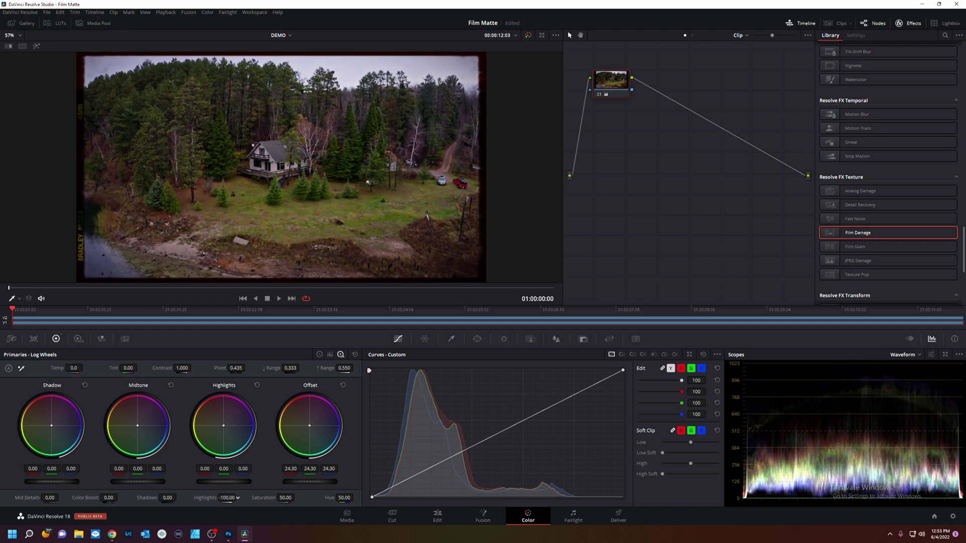
pyautogui.moveTo(165, 497); pyautogui.dragTo(169, 497)
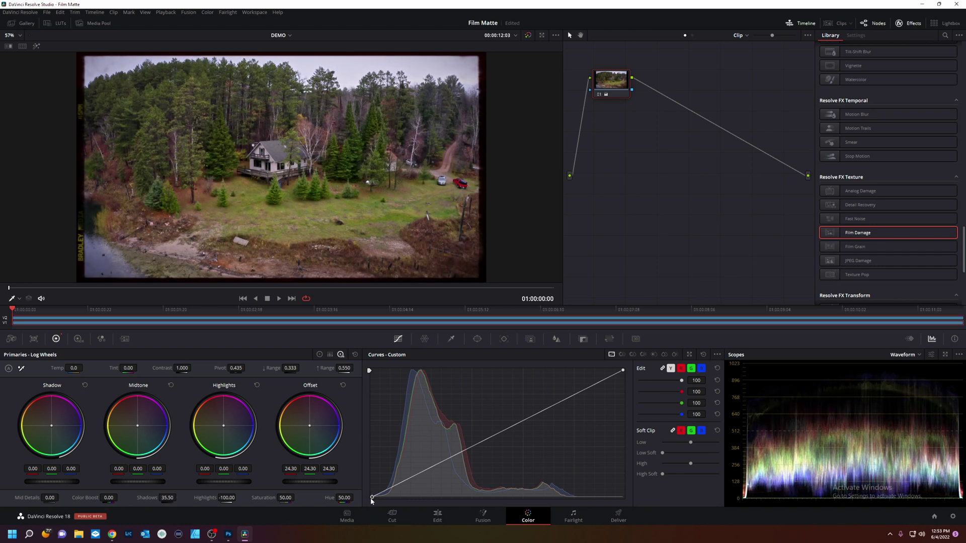
# Raise the curve's black point to fade blacks, and slightly tint the shadows and highlights.
pyautogui.moveTo(371, 499); pyautogui.dragTo(372, 495)
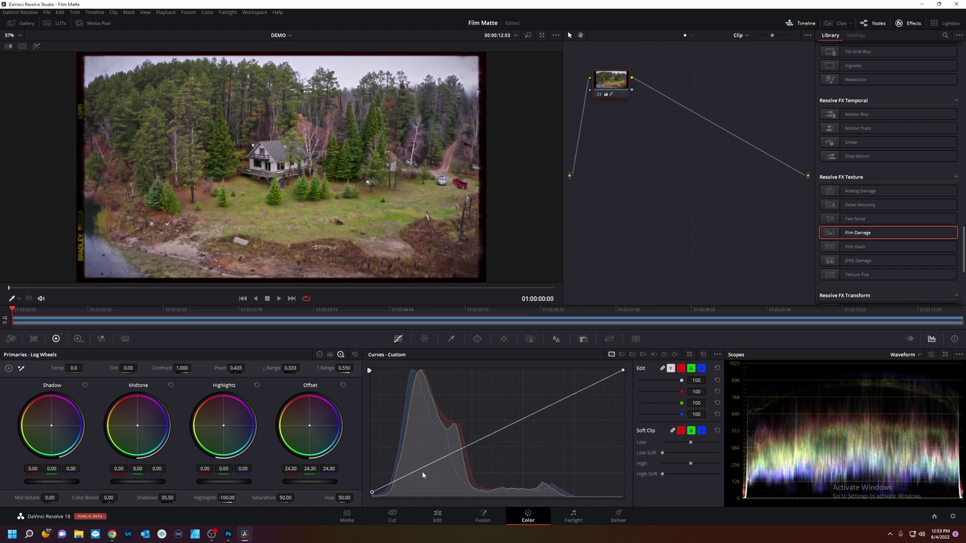
pyautogui.moveTo(424, 467); pyautogui.dragTo(425, 472)
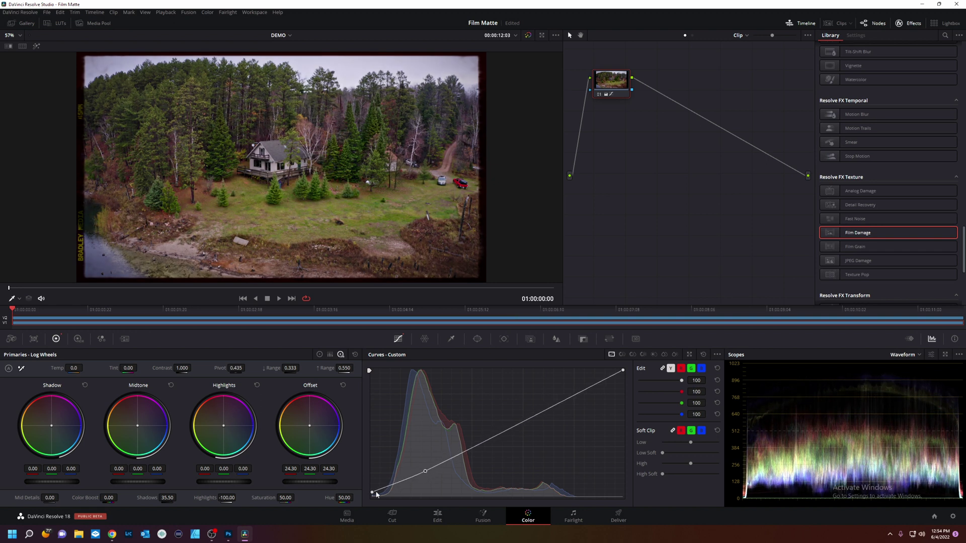
pyautogui.moveTo(372, 495); pyautogui.dragTo(427, 472)
pyautogui.moveTo(372, 484); pyautogui.dragTo(373, 478)
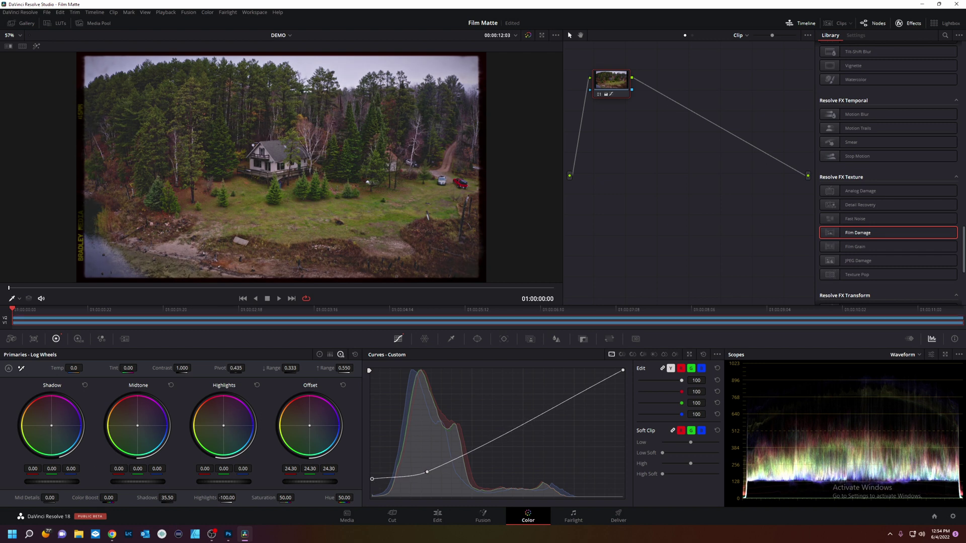
pyautogui.moveTo(51, 425); pyautogui.dragTo(52, 426)
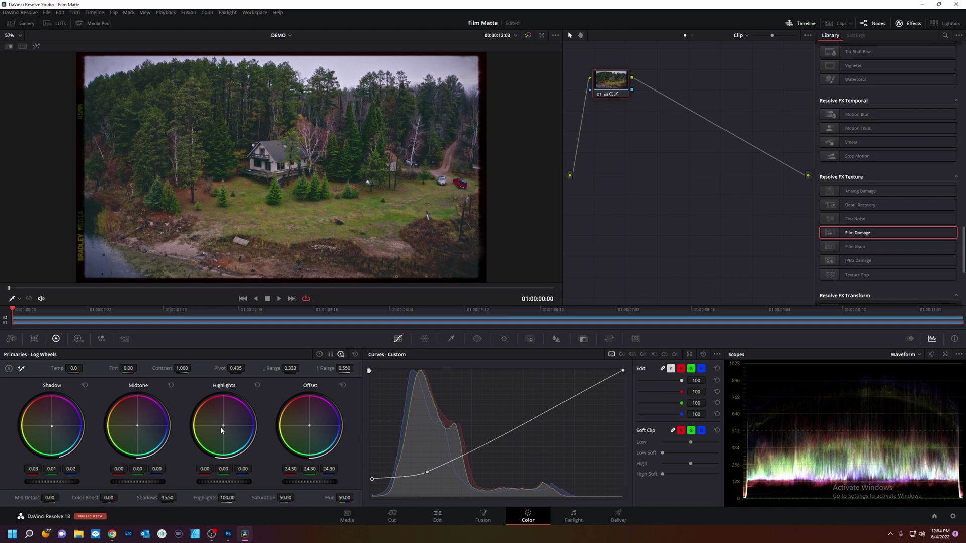
pyautogui.moveTo(222, 428); pyautogui.dragTo(225, 424)
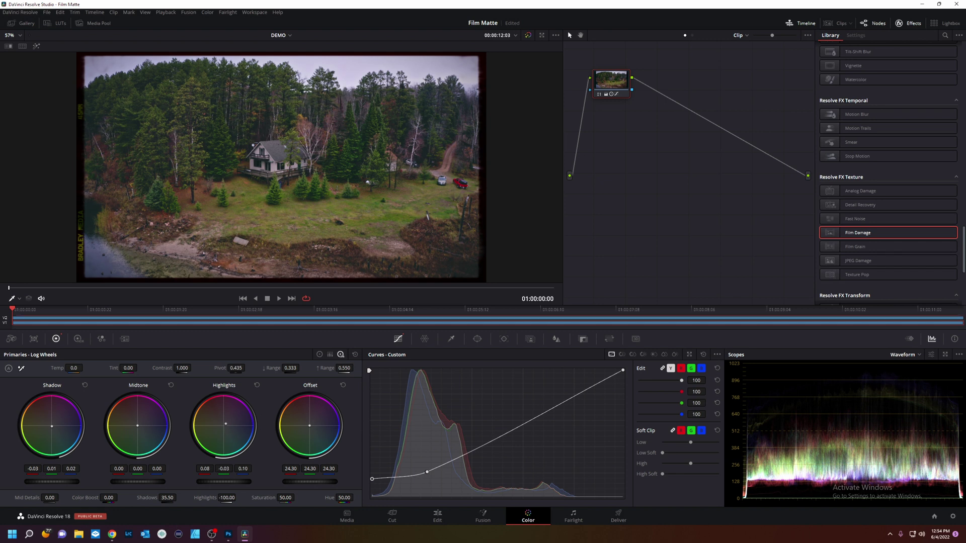
# Add a serial node with Film Grain using the 35mm 400T preset and Texture 0.660.
pyautogui.rightClick(622, 95)
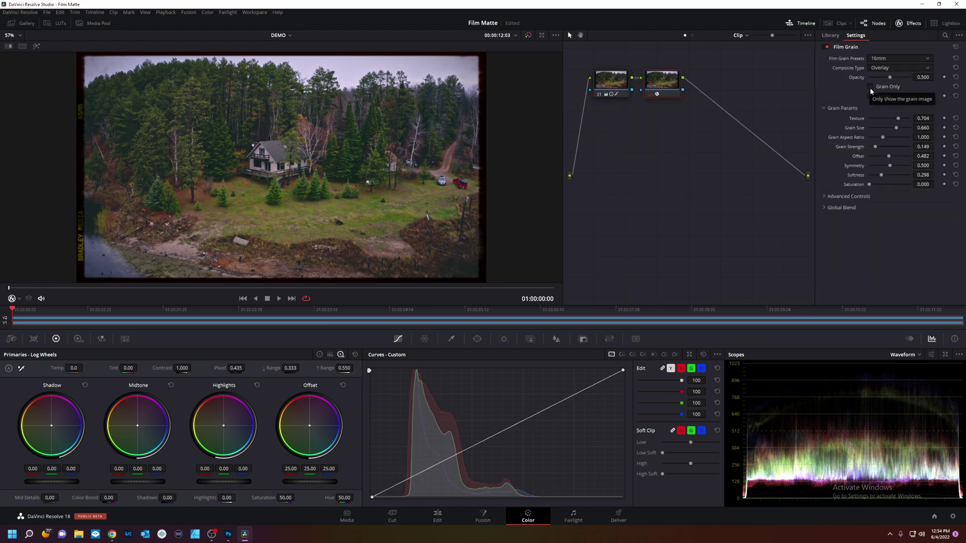
pyautogui.click(870, 86)
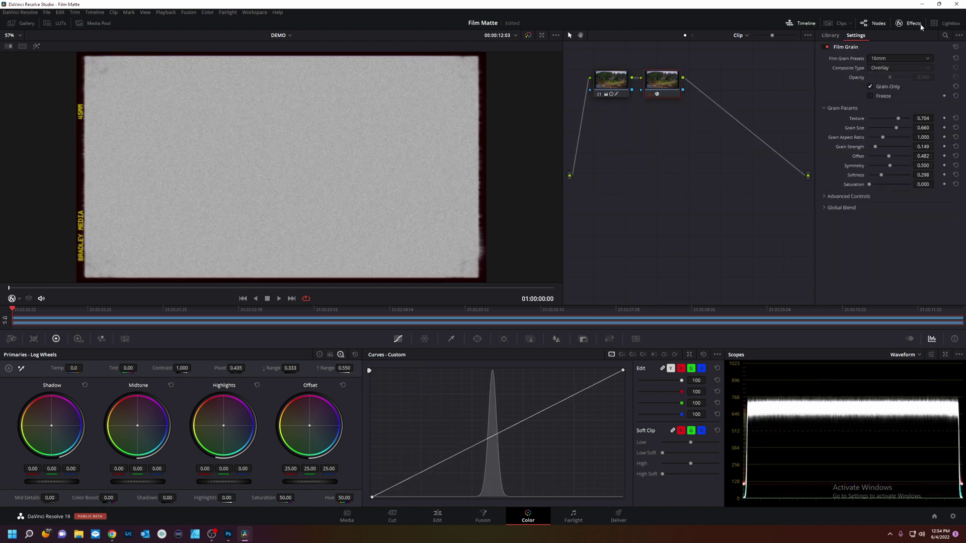
pyautogui.click(903, 57)
pyautogui.scroll(-2, 897, 120)
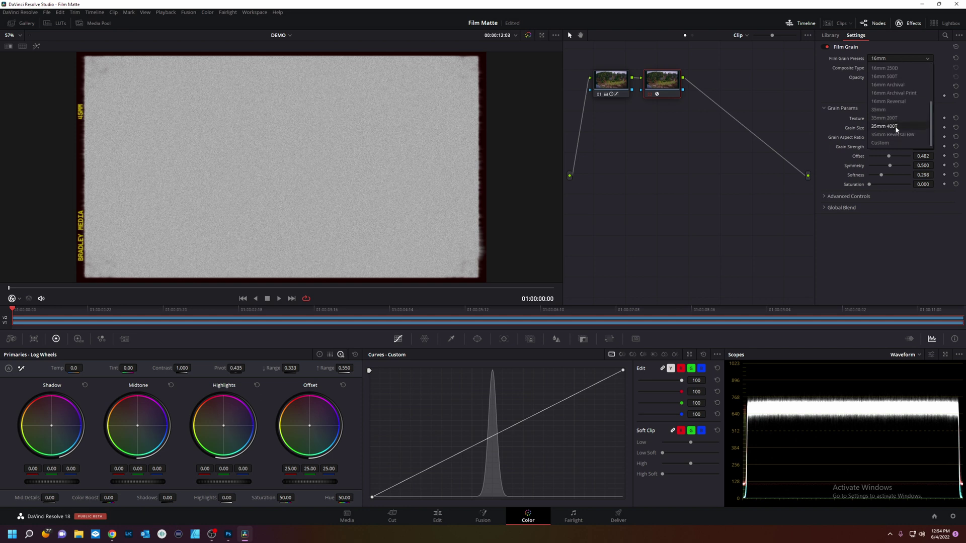
pyautogui.click(894, 126)
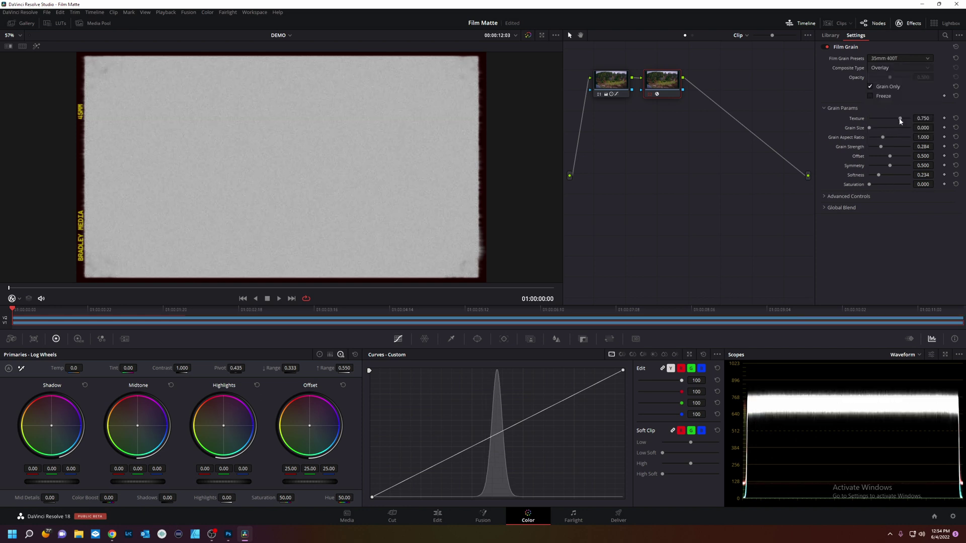
pyautogui.moveTo(900, 118); pyautogui.dragTo(897, 121)
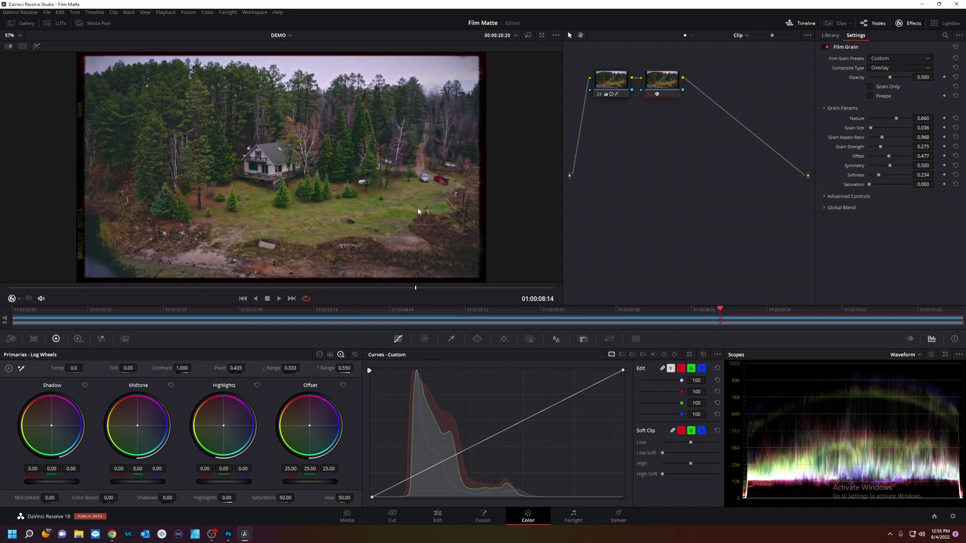
# Add serial node 03 after the grain node and apply Halation to it.
pyautogui.rightClick(658, 83)
pyautogui.moveTo(694, 118)
pyautogui.click(748, 119)
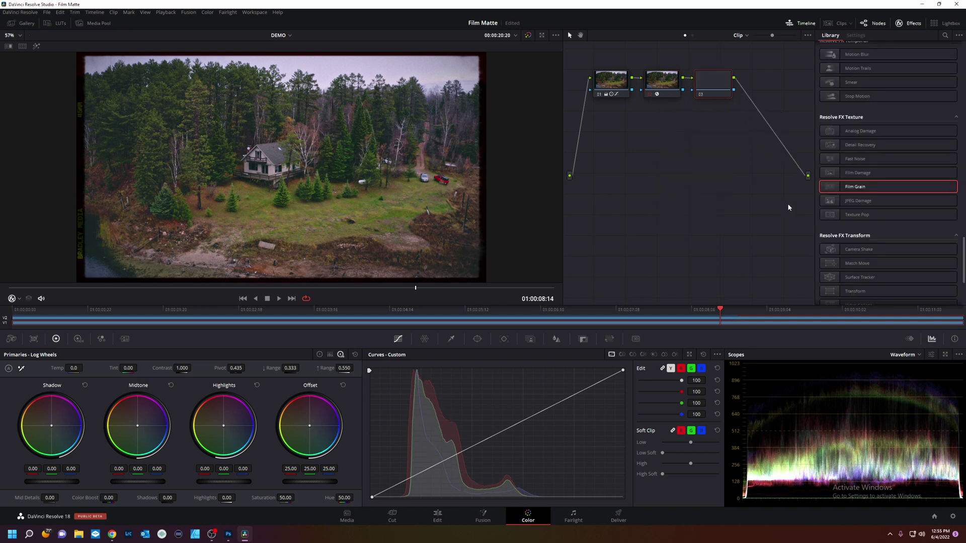
pyautogui.scroll(5, 865, 215)
pyautogui.moveTo(855, 99); pyautogui.dragTo(713, 82)
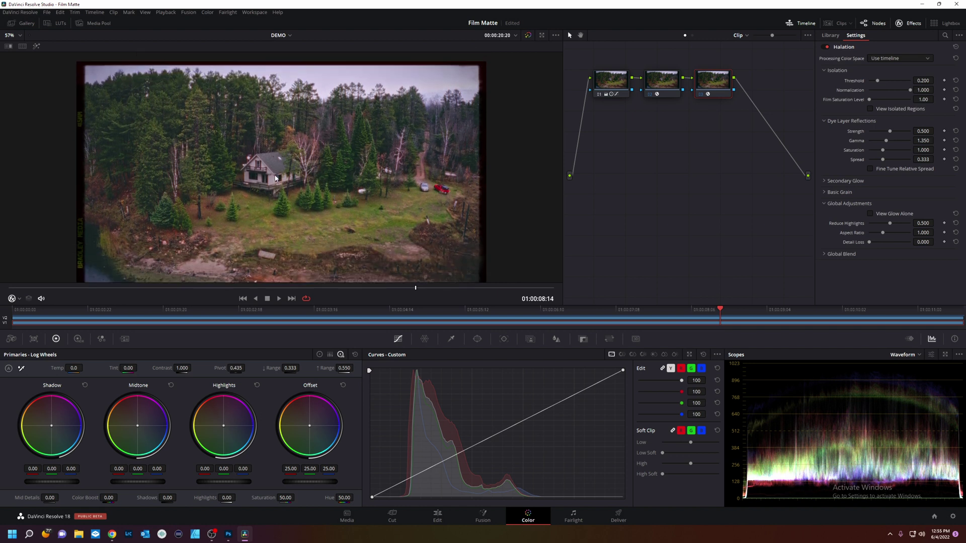
pyautogui.scroll(8, 276, 177)
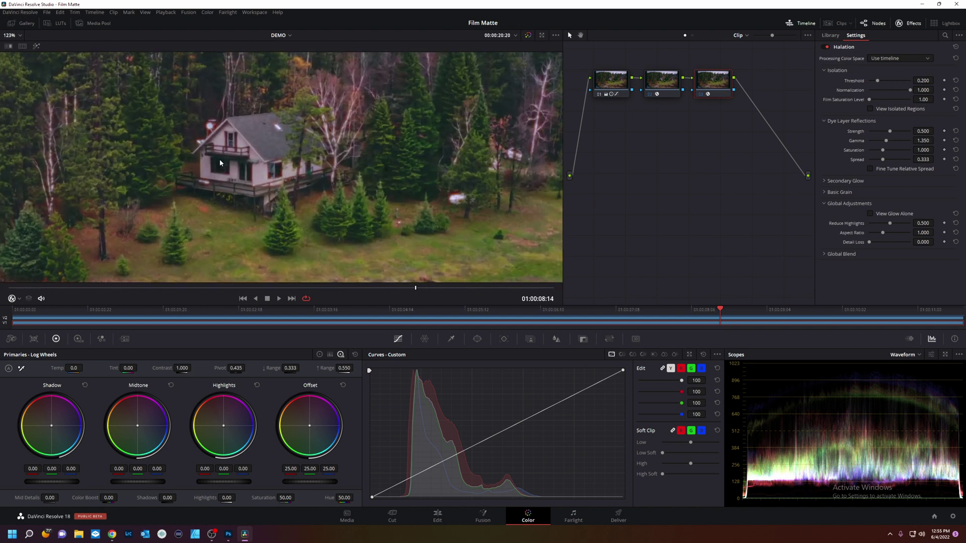
pyautogui.scroll(2, 221, 160)
pyautogui.click(826, 47)
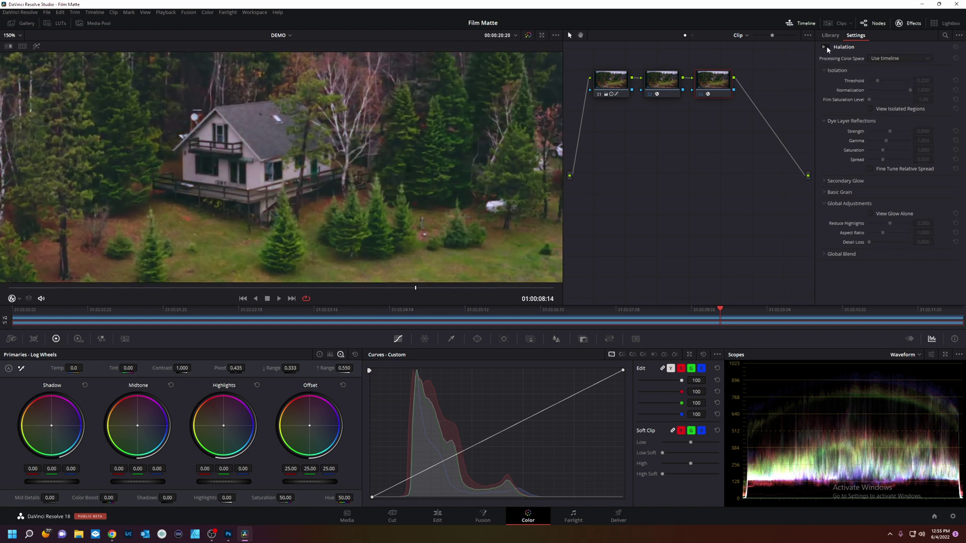
pyautogui.click(824, 47)
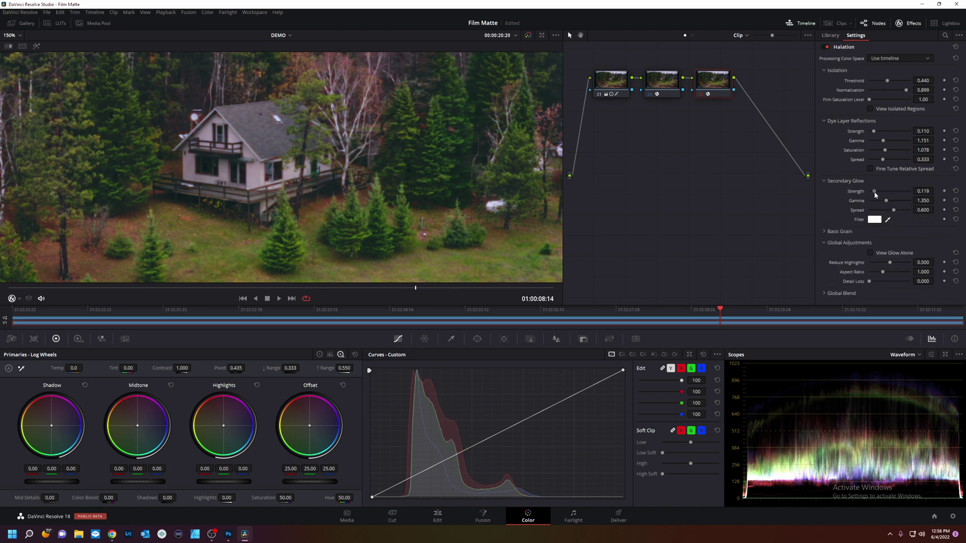
# Weaken Halation to threshold 0.440 and strength 0.110, checking the glow alone and on/off.
pyautogui.moveTo(874, 191); pyautogui.dragTo(874, 192)
pyautogui.click(873, 253)
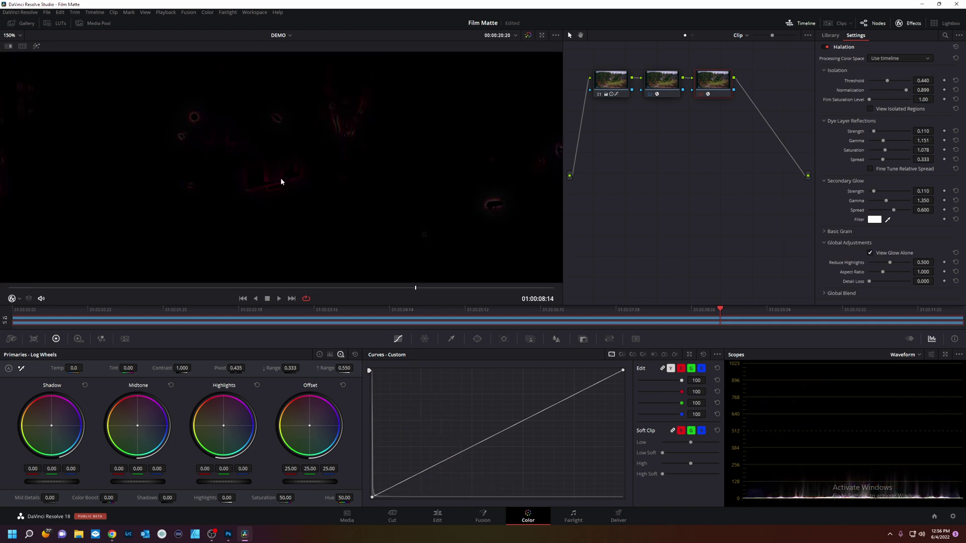
pyautogui.hotkey('shift', 'z')
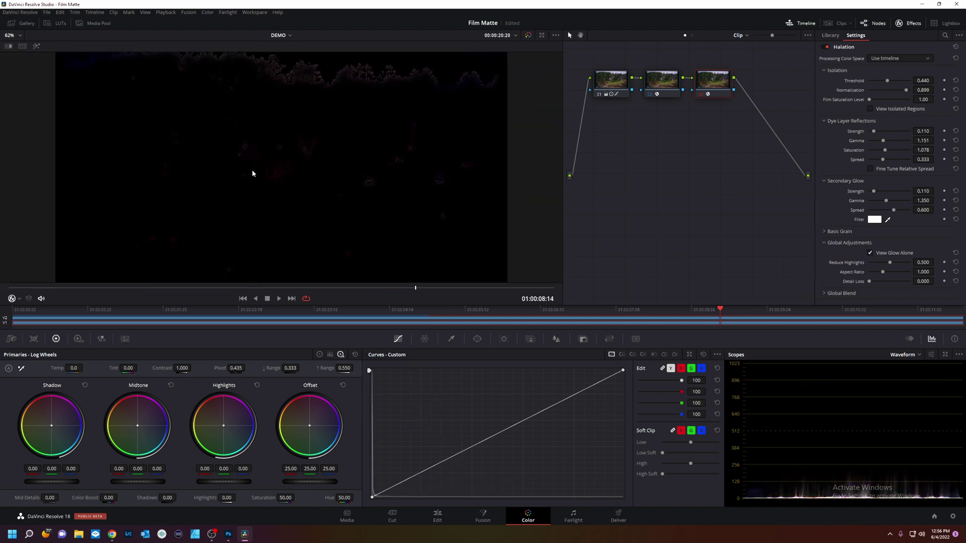
pyautogui.scroll(-1, 257, 173)
pyautogui.click(870, 253)
pyautogui.click(826, 47)
pyautogui.click(825, 46)
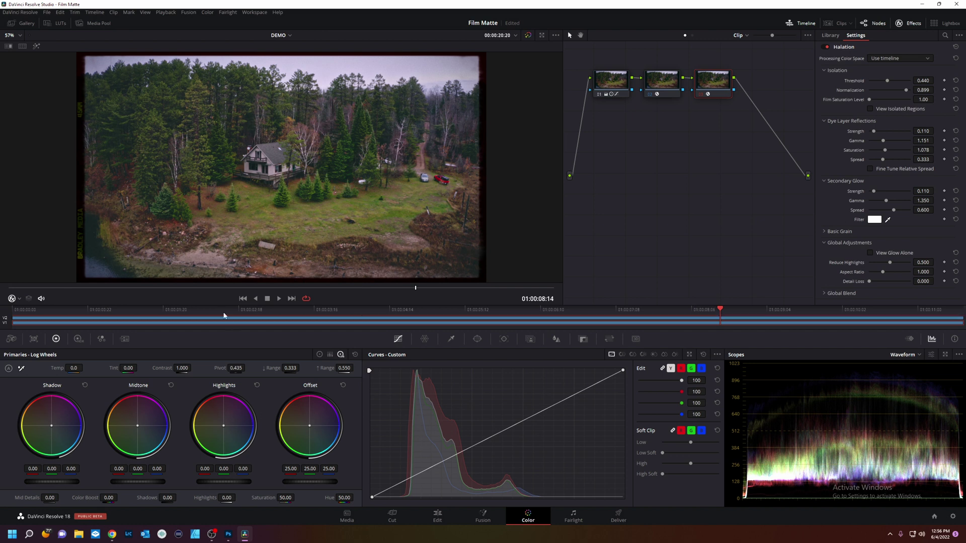
pyautogui.moveTo(65, 285); pyautogui.dragTo(16, 290)
pyautogui.press('space')
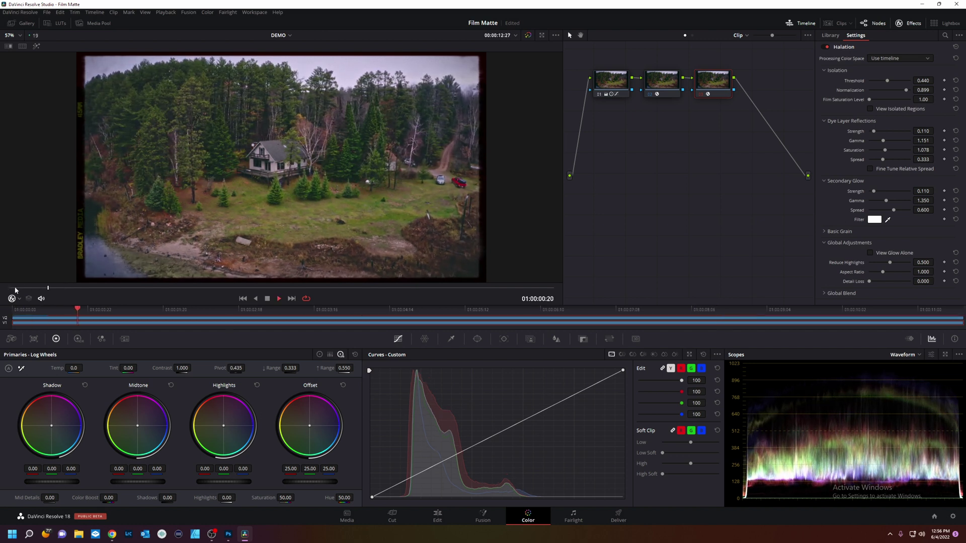